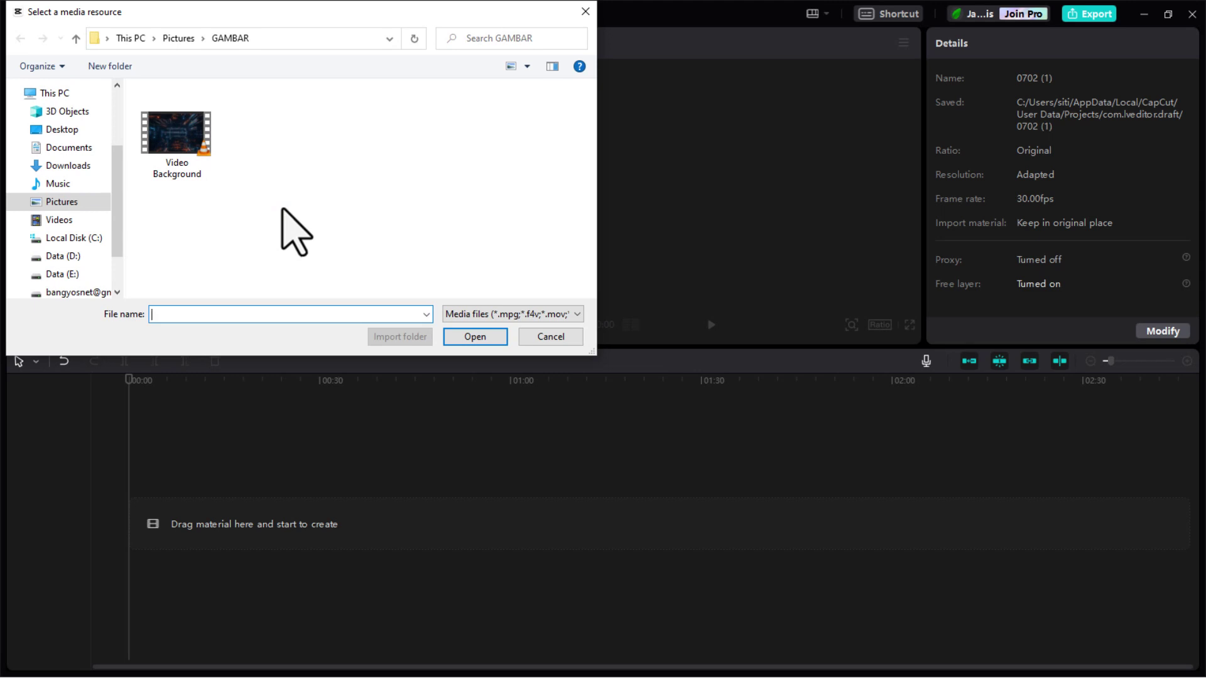
Step: Import the Video Background clip from the GAMBAR folder and place it at the start of the timeline
left_click(188, 151)
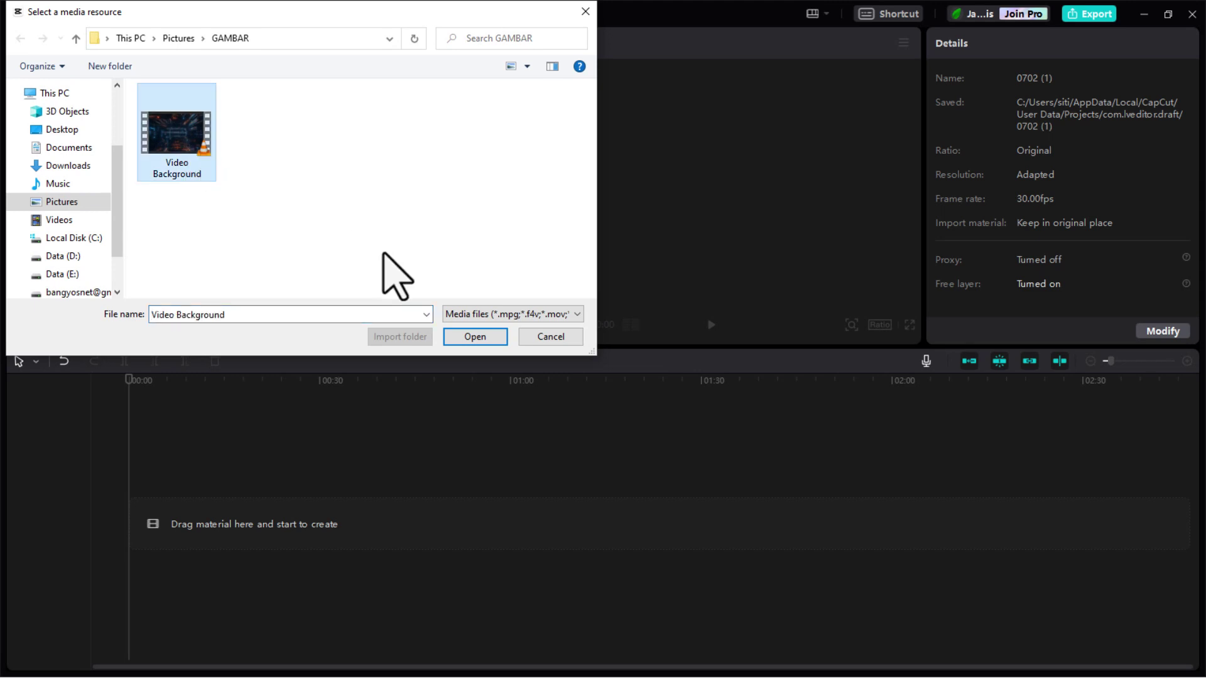
left_click(475, 337)
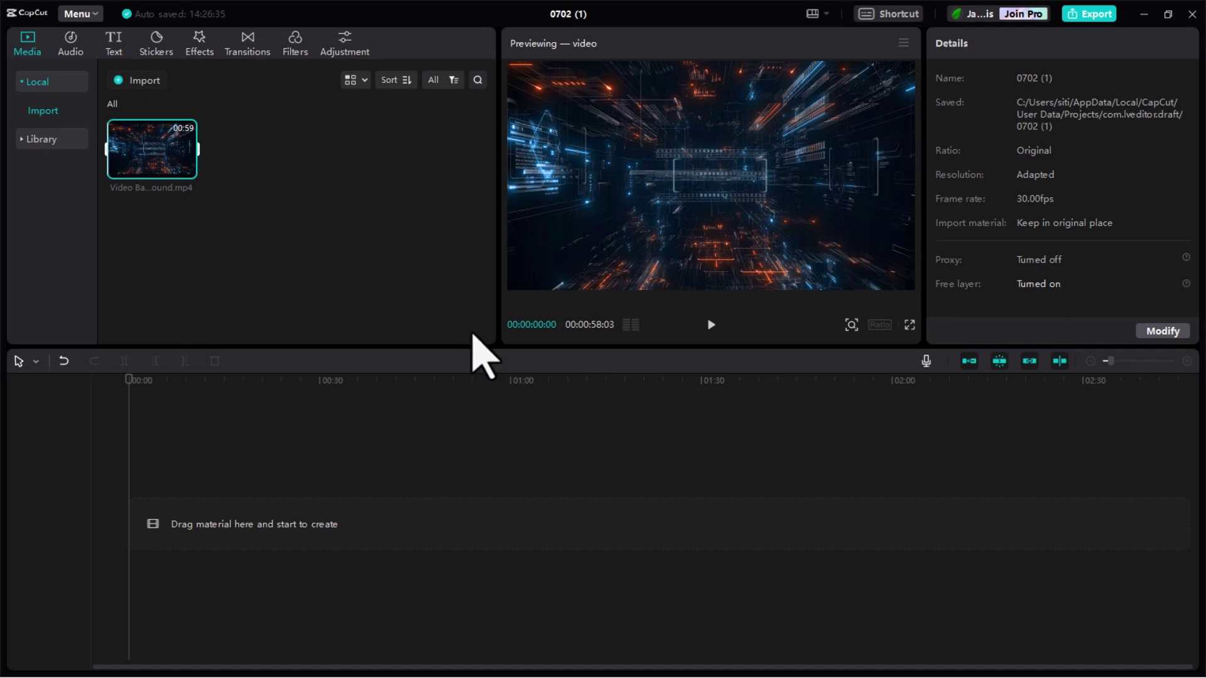
left_click(187, 169)
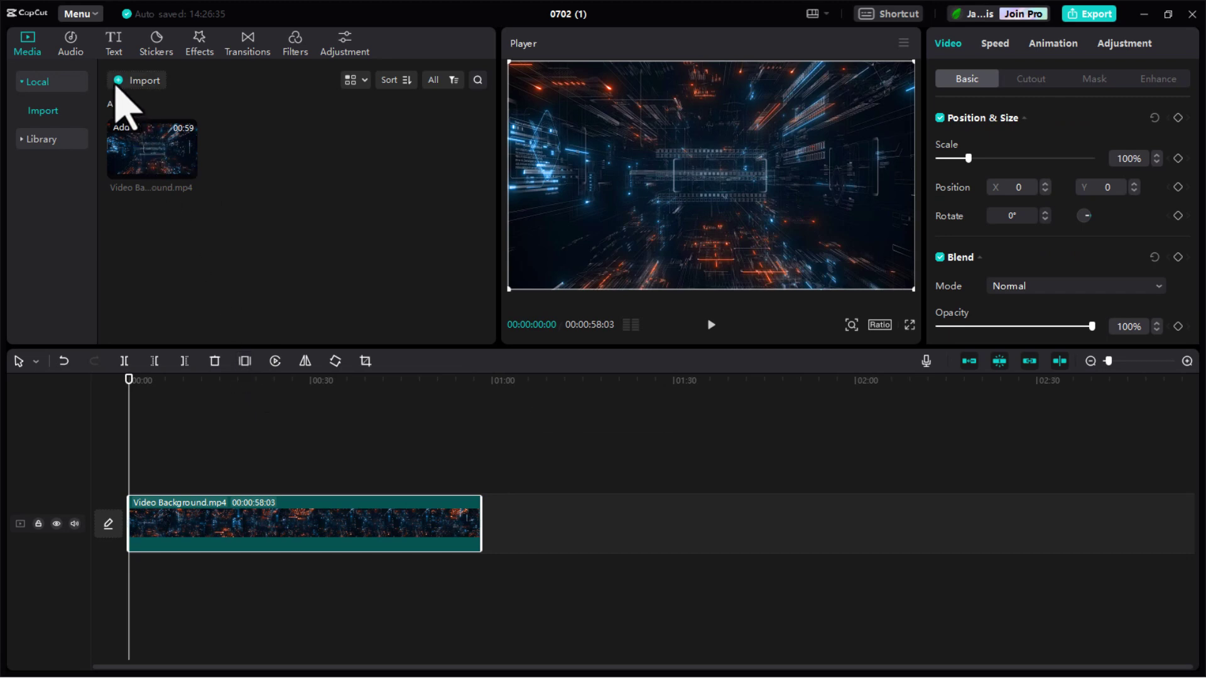
Step: Add a default text clip above the background video at the start of the timeline
left_click(116, 47)
mouse_move(137, 139)
left_click_drag(138, 135, 141, 474)
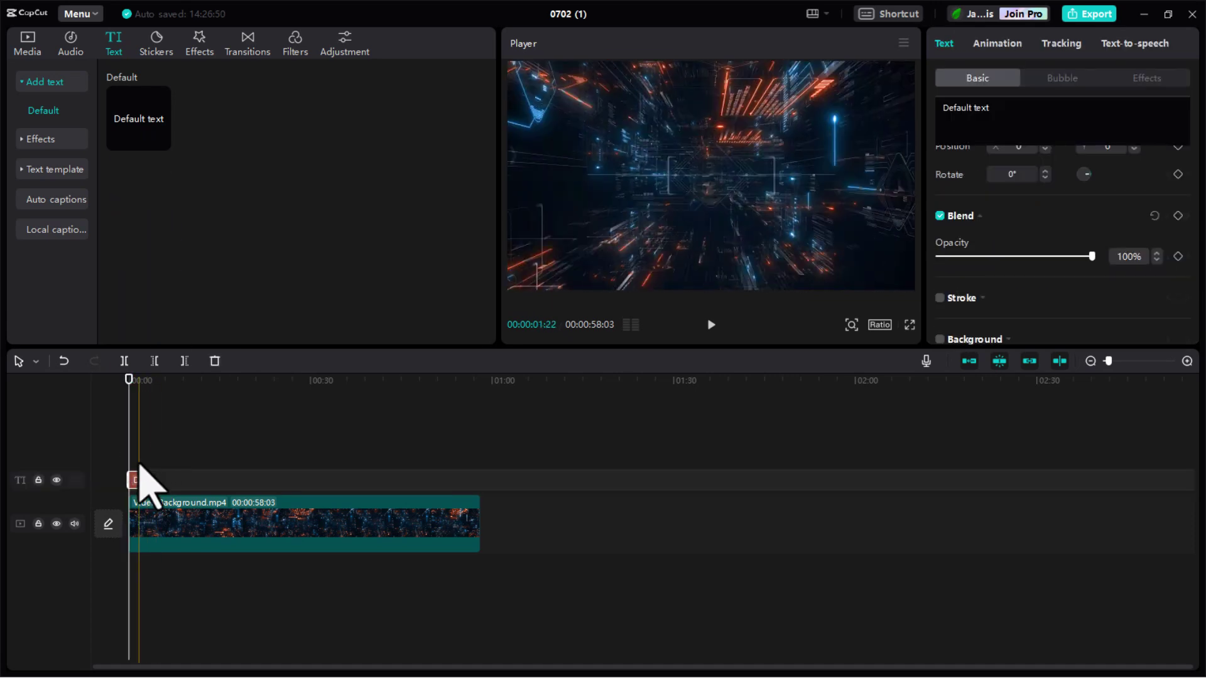
Step: Extend the default text clip so that it ends at the 5-second mark
scroll(165, 504, "up", 2)
scroll(165, 504, "up", 3)
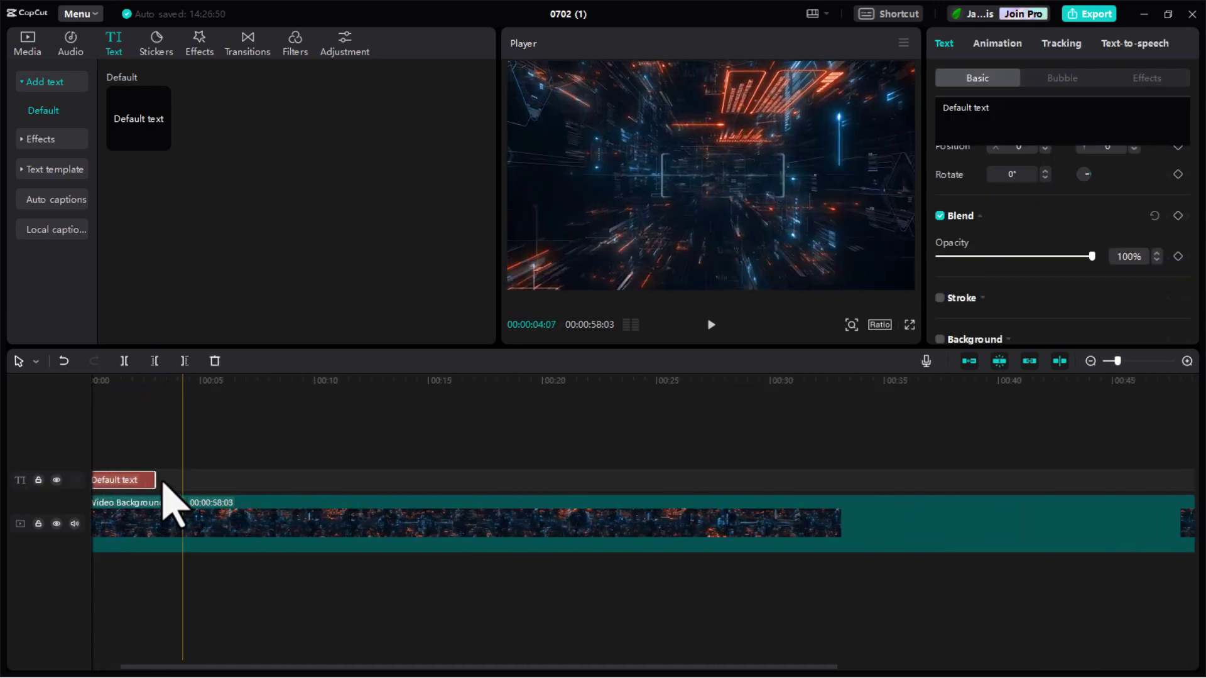
scroll(202, 675, "left", 5)
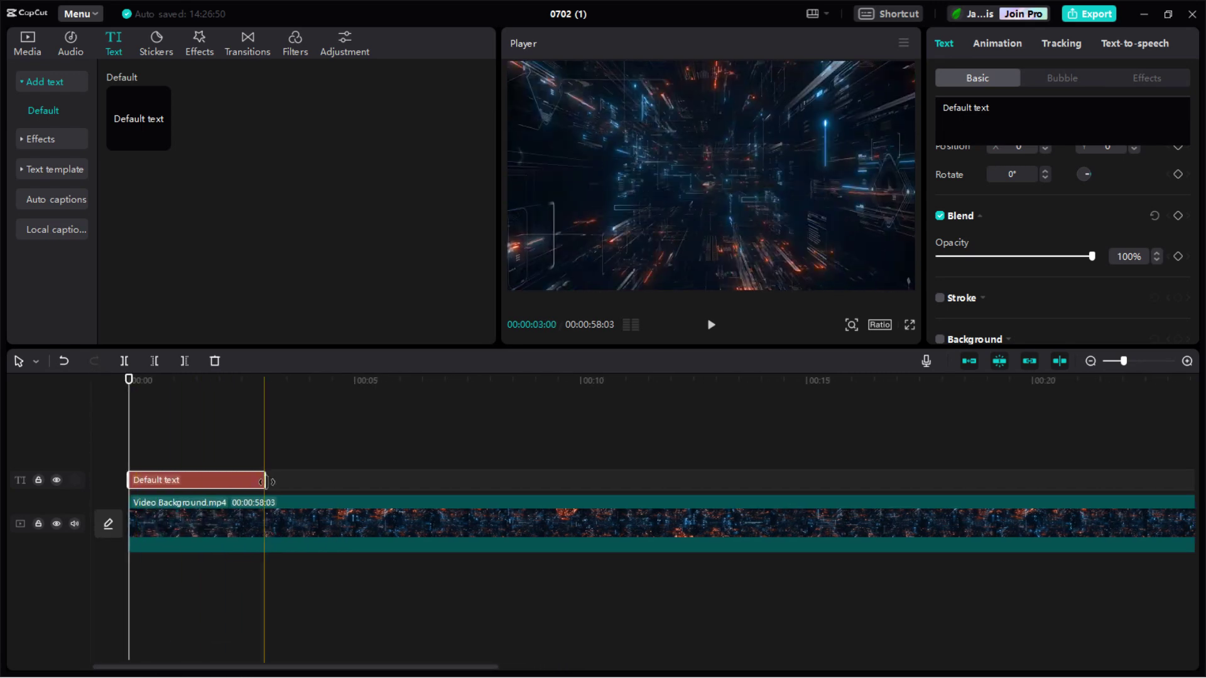
left_click(355, 385)
left_click_drag(277, 479, 347, 485)
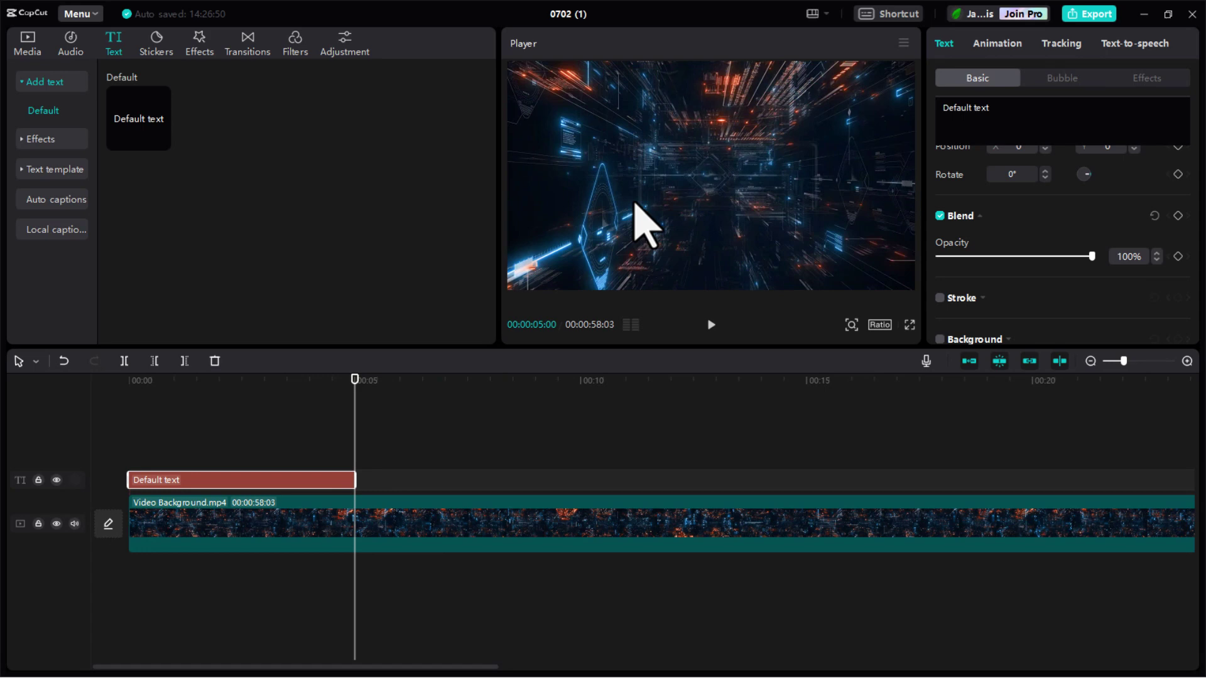
Step: Replace the default wording of the text clip with "CINEMATIC"
left_click(308, 382)
left_click_drag(991, 113, 934, 113)
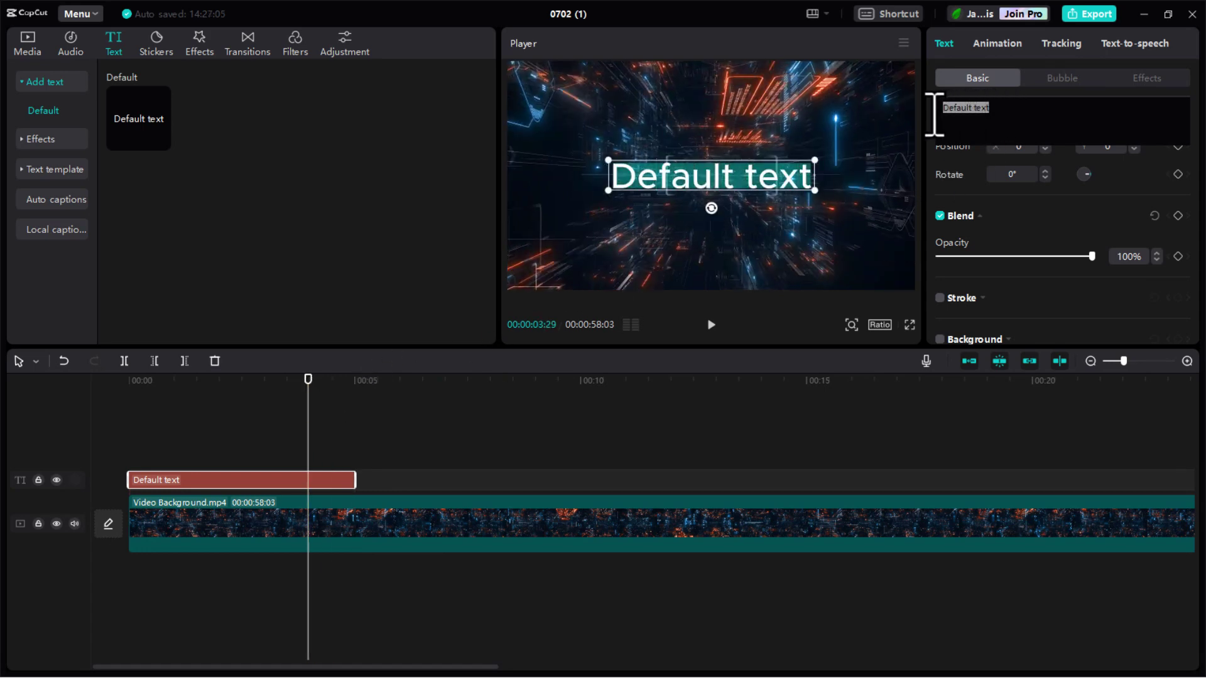
type("CINEMA")
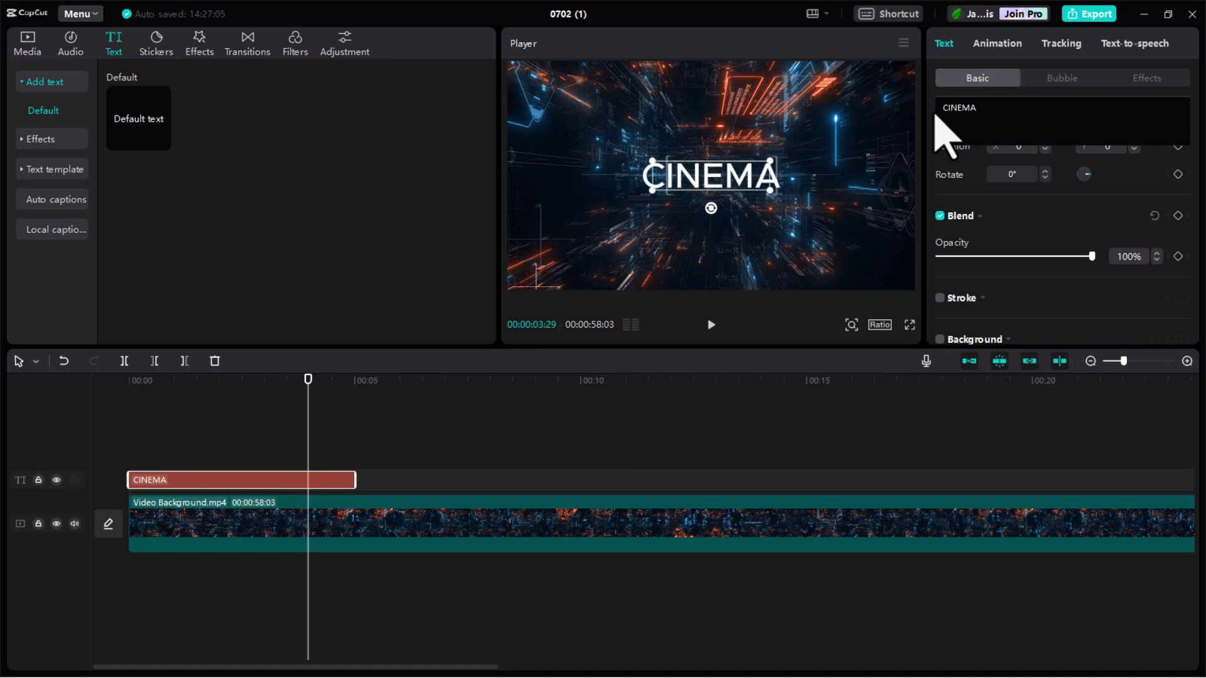
type("TIC")
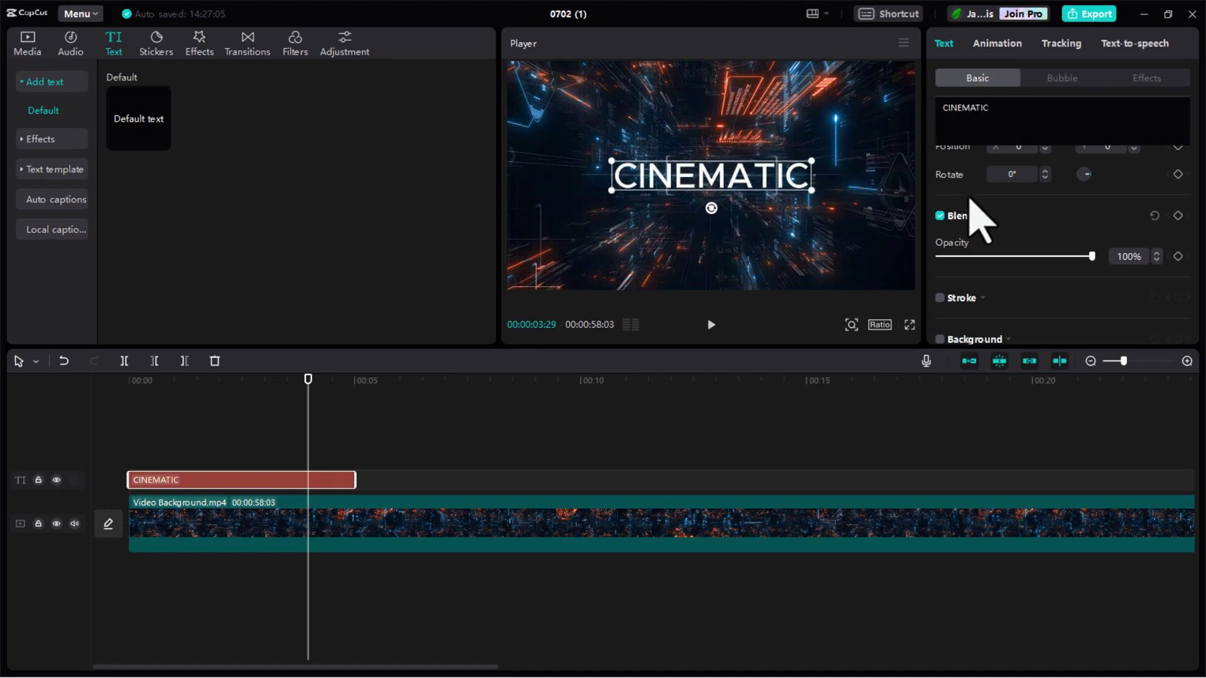
Step: Set the CINEMATIC text's font to BebasNeue Bold and its font size to 20
scroll(979, 217, "up", 5)
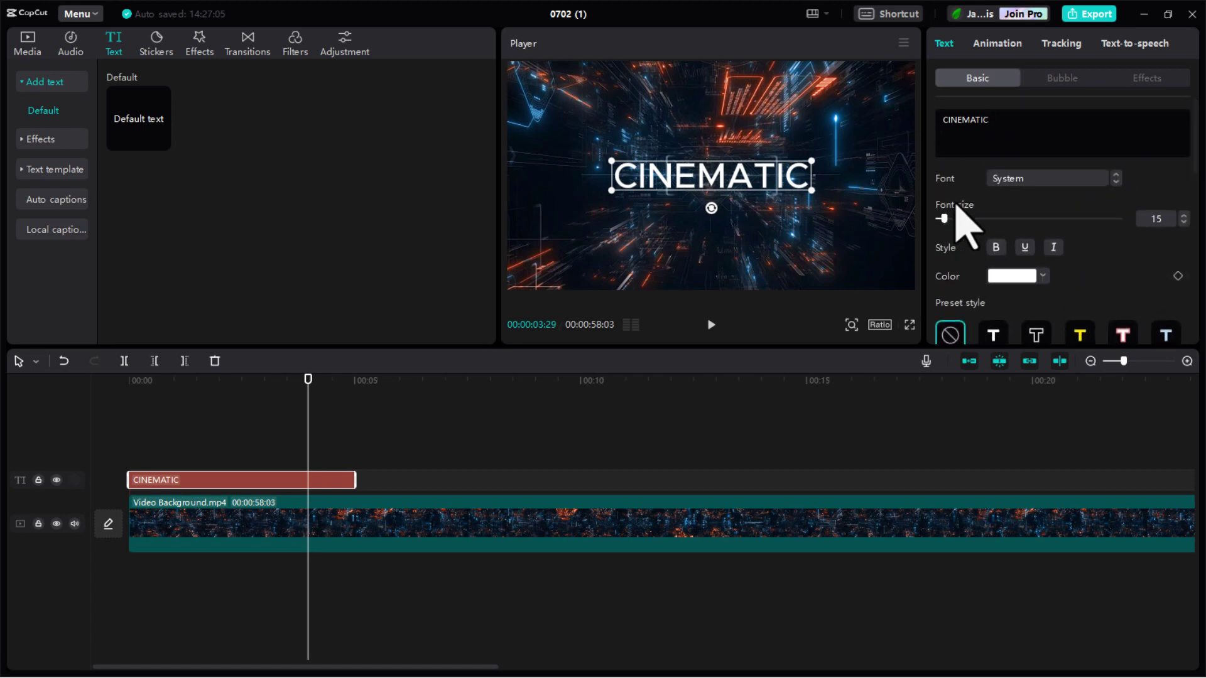
left_click(1025, 183)
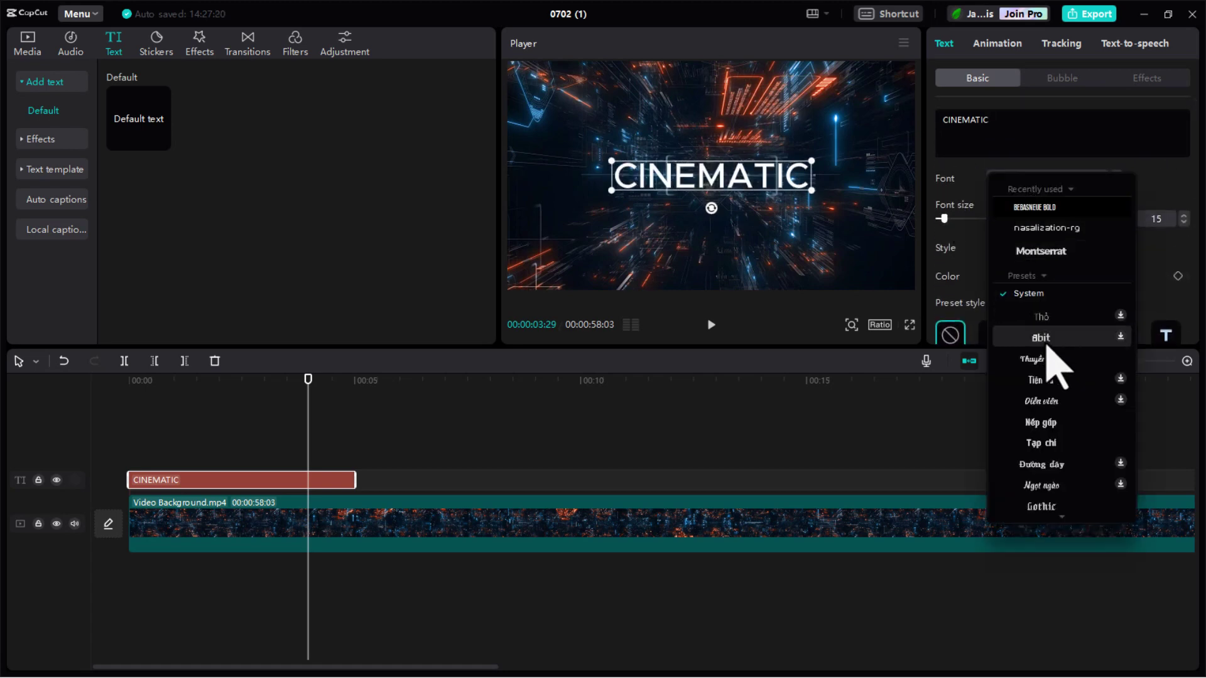
left_click(1040, 211)
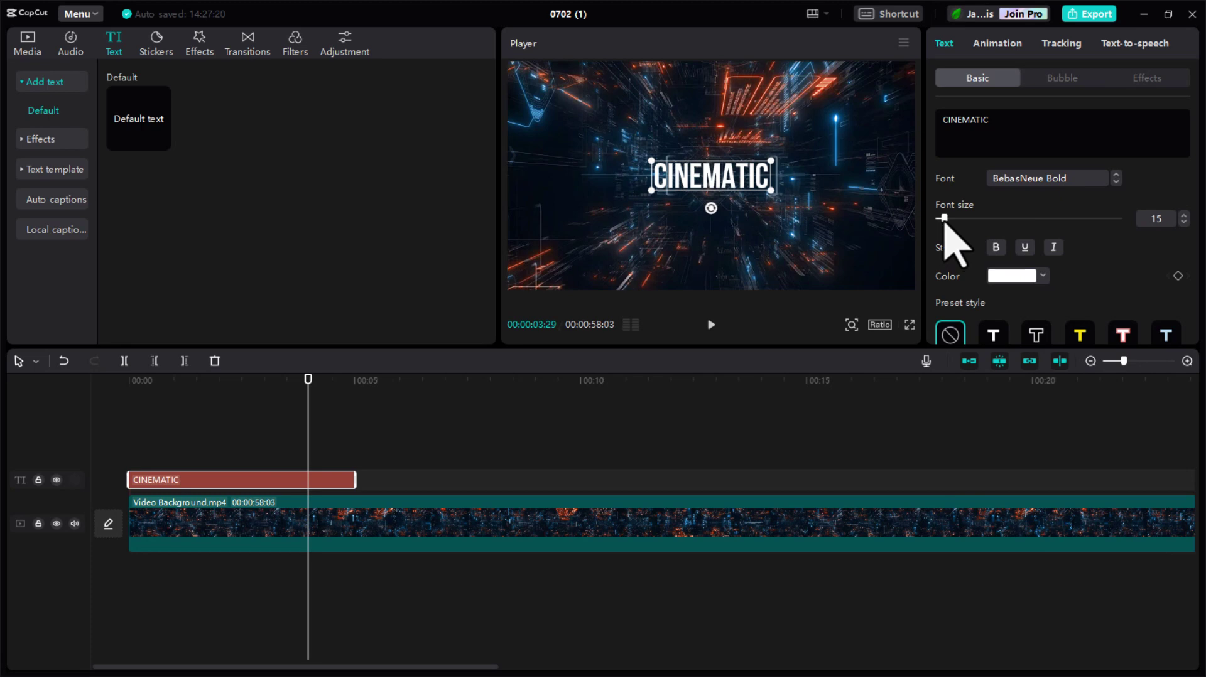
left_click_drag(944, 219, 947, 219)
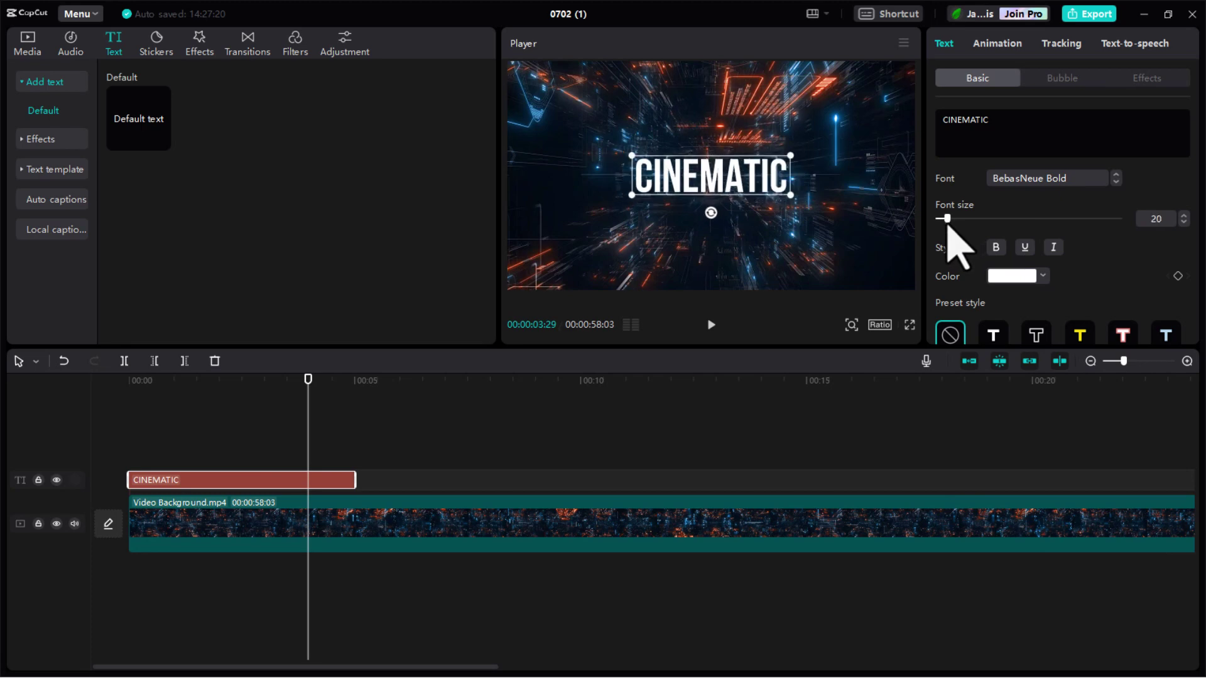
Step: Set the CINEMATIC text's character spacing to 2
scroll(965, 270, "down", 5)
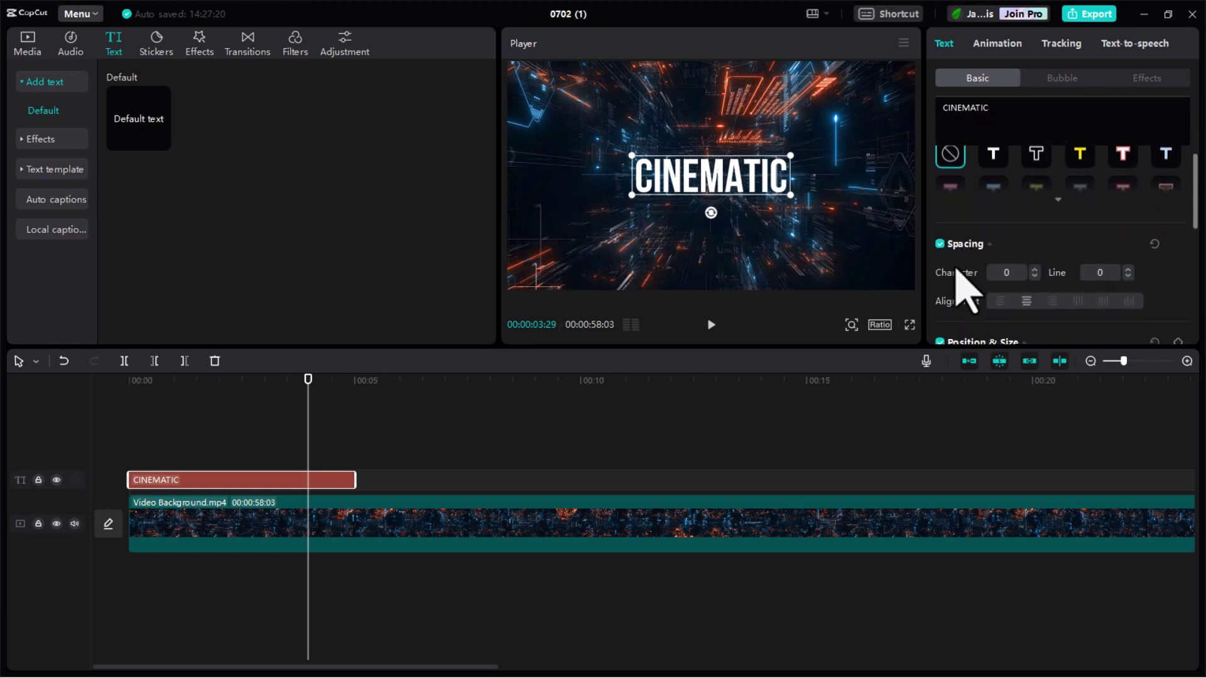
left_click(1033, 233)
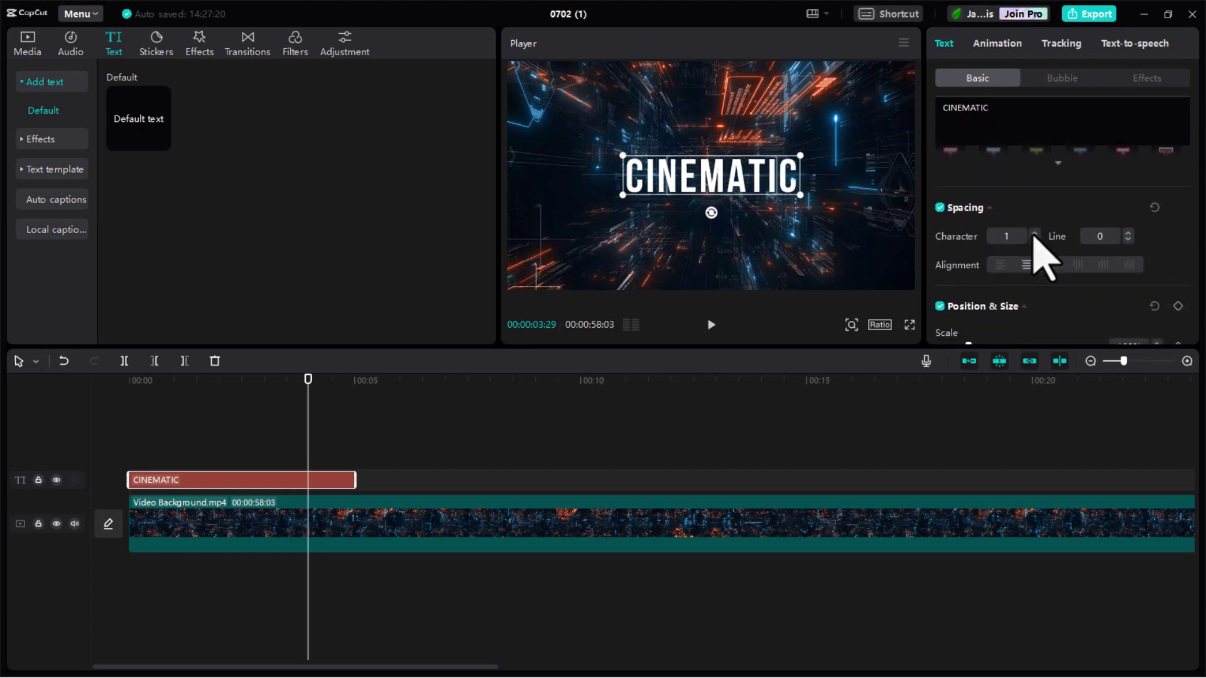
left_click(1033, 232)
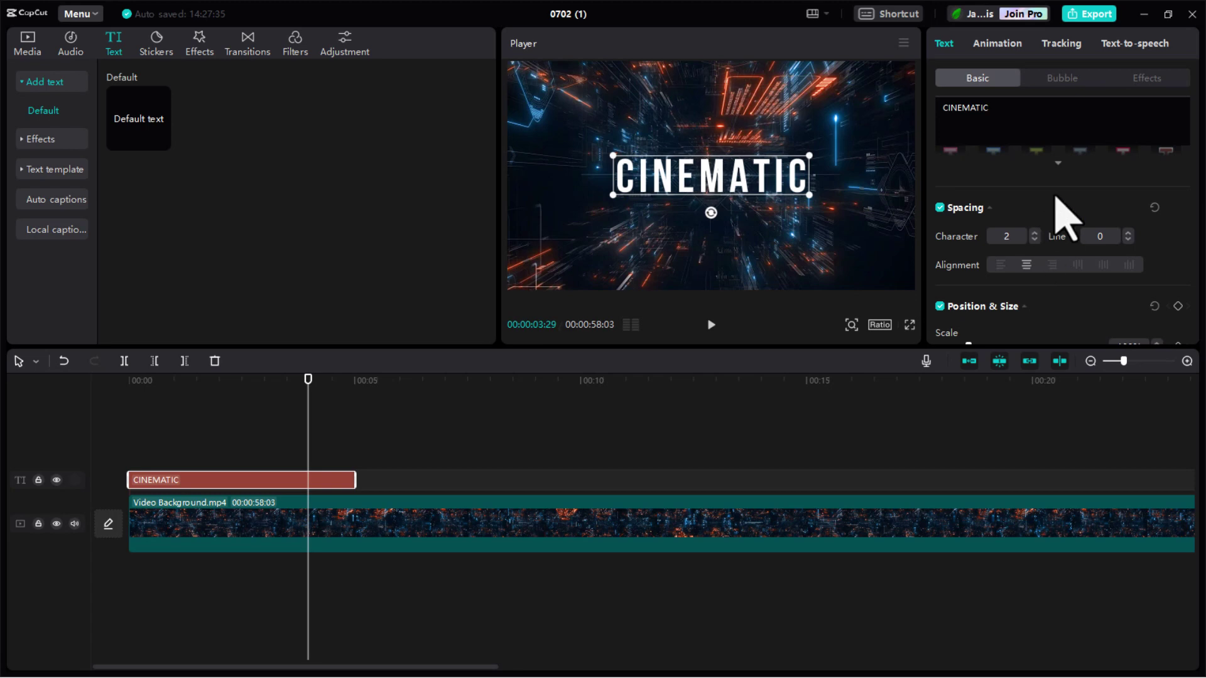
Step: Apply the teal neon outline text effect with a glow to the CINEMATIC title
left_click(1148, 79)
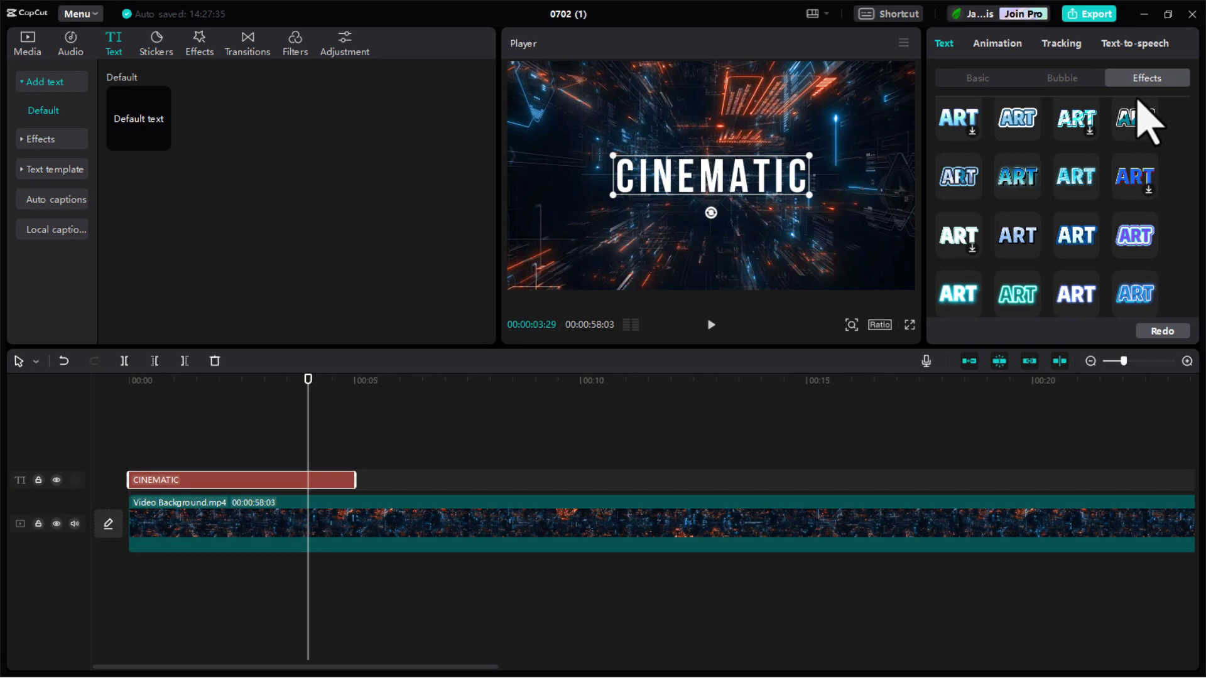
scroll(996, 207, "down", 5)
scroll(998, 211, "down", 5)
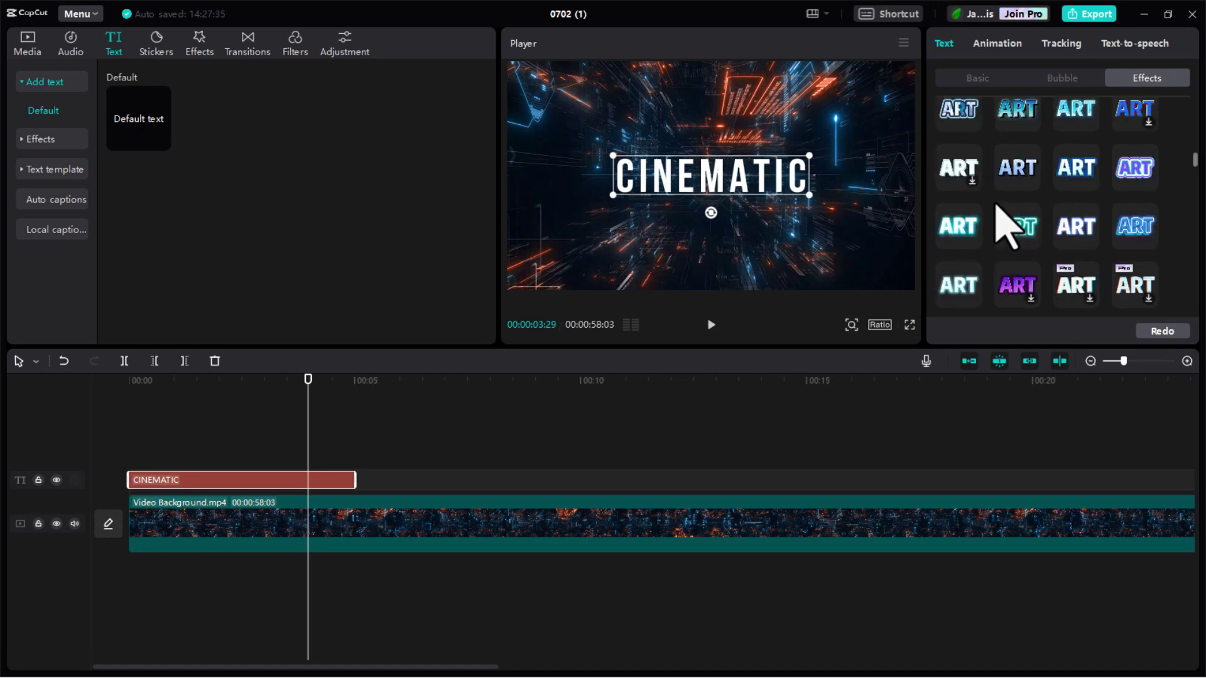
left_click(1013, 233)
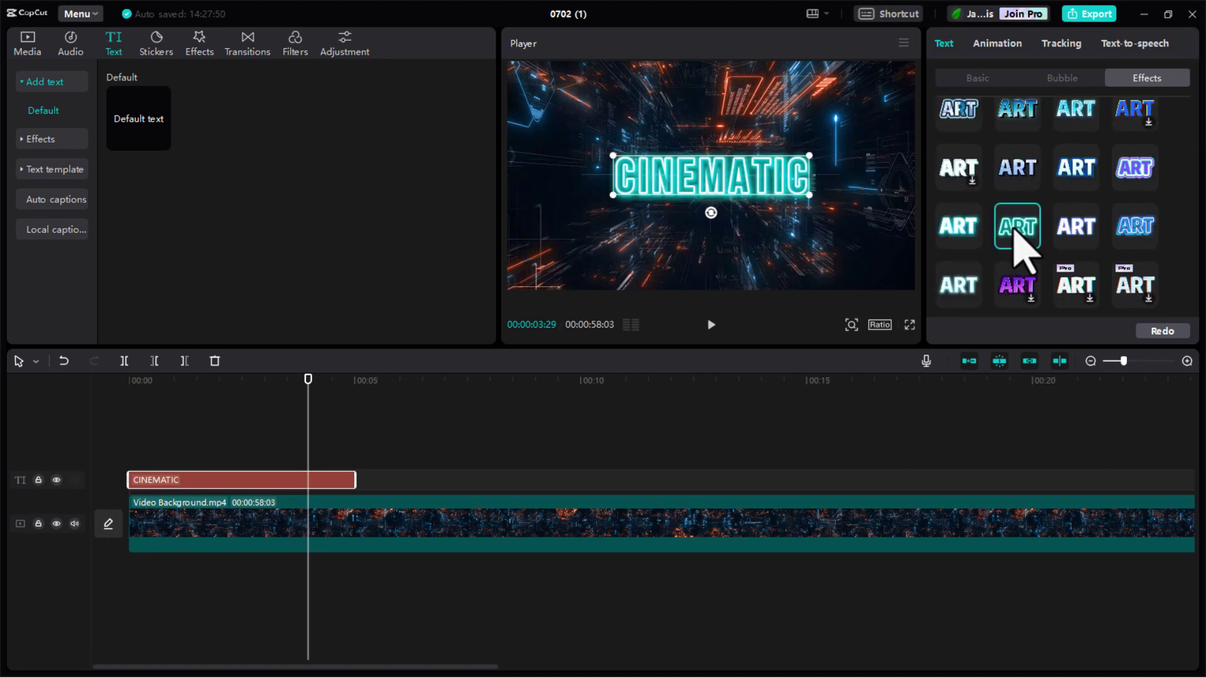
Step: Change the CINEMATIC title's color to blue, hex 0465FF
left_click(972, 79)
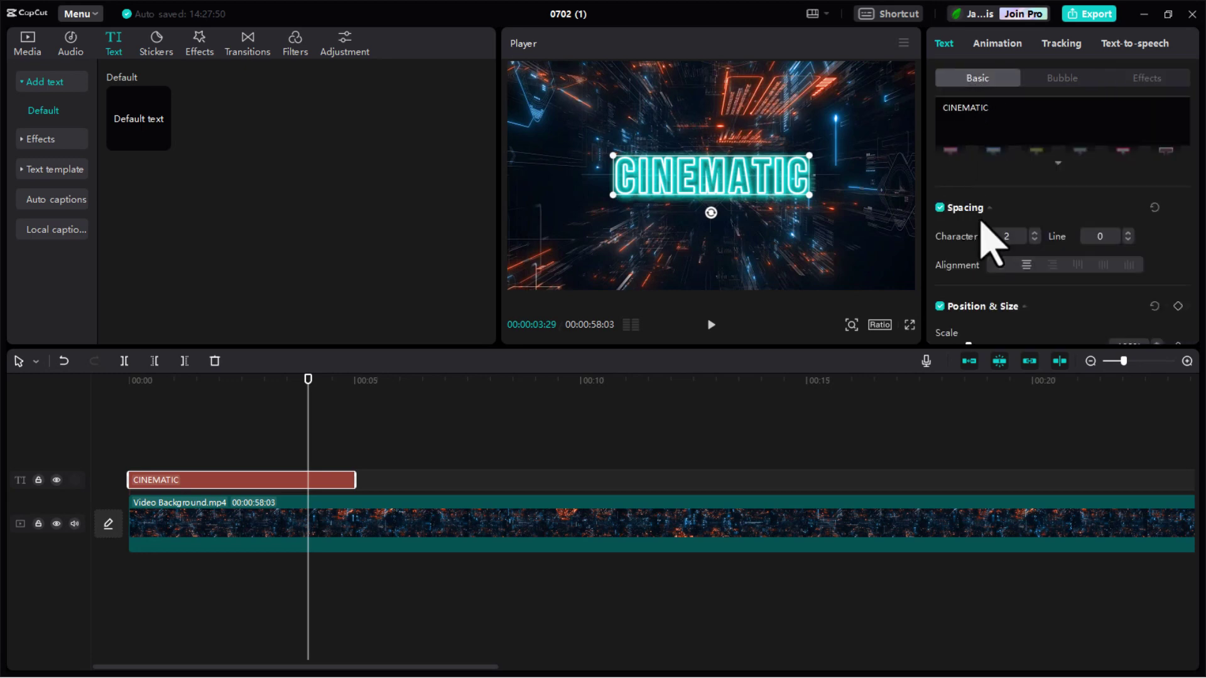
scroll(990, 242, "up", 5)
left_click(1012, 278)
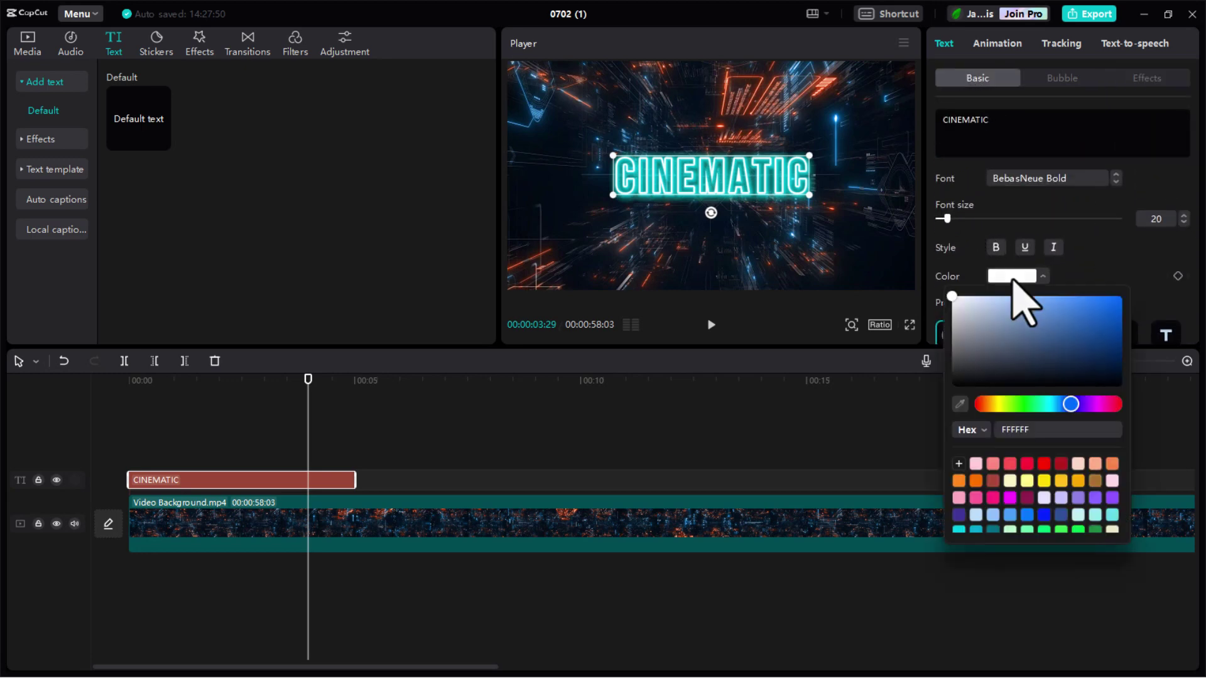
left_click(1027, 465)
left_click(1009, 499)
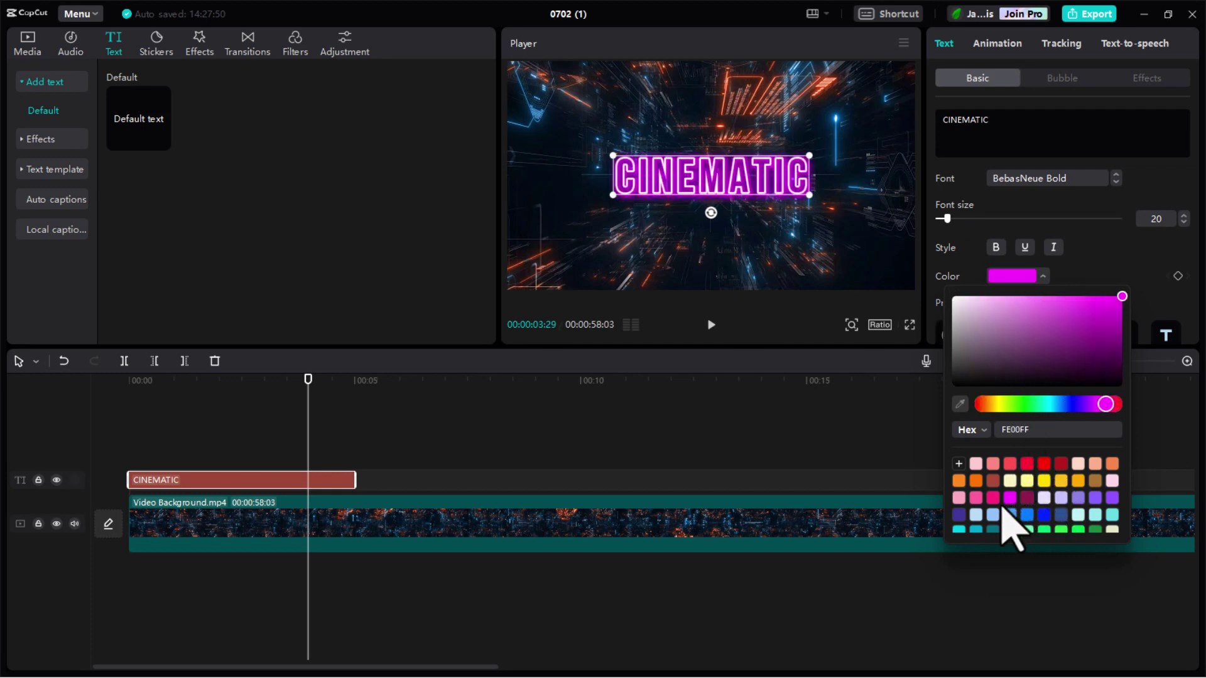
left_click(1028, 515)
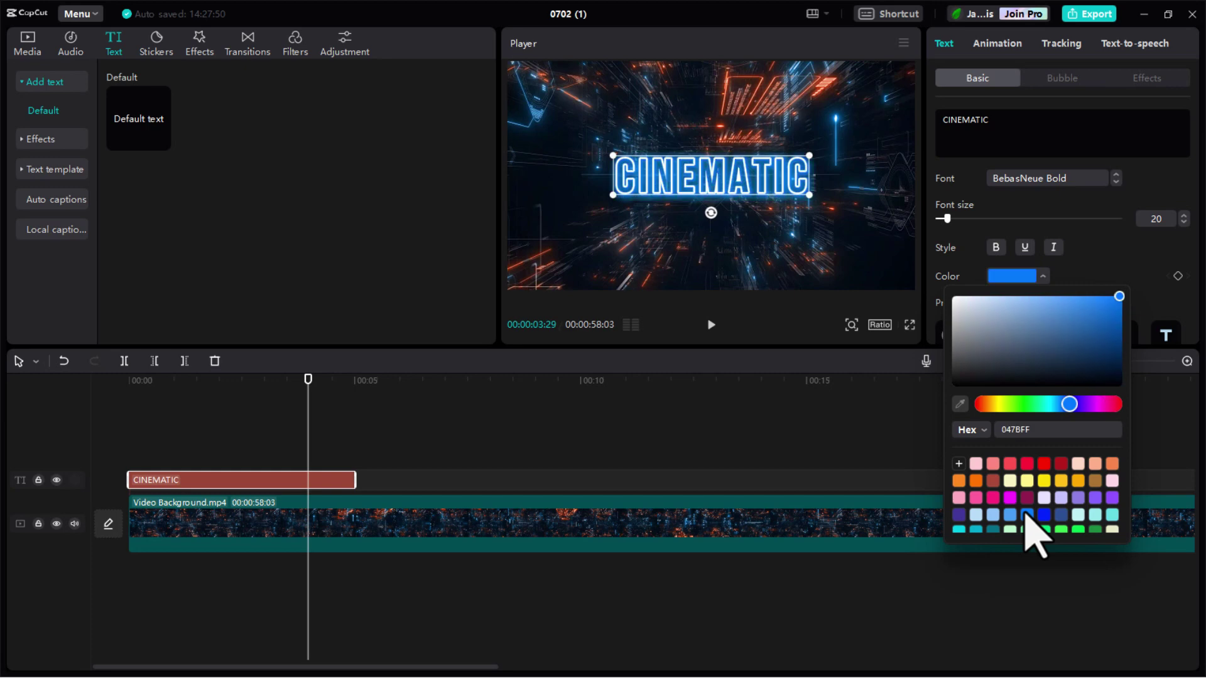
left_click_drag(1069, 403, 1074, 403)
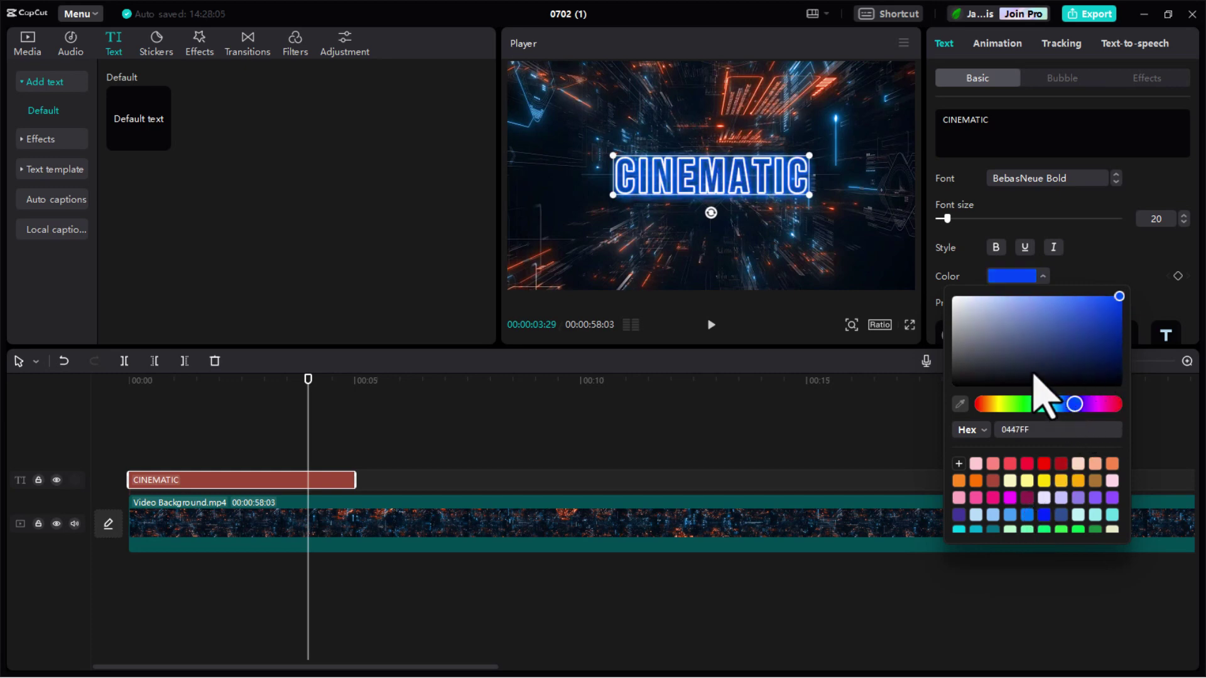
left_click_drag(1075, 404, 1073, 414)
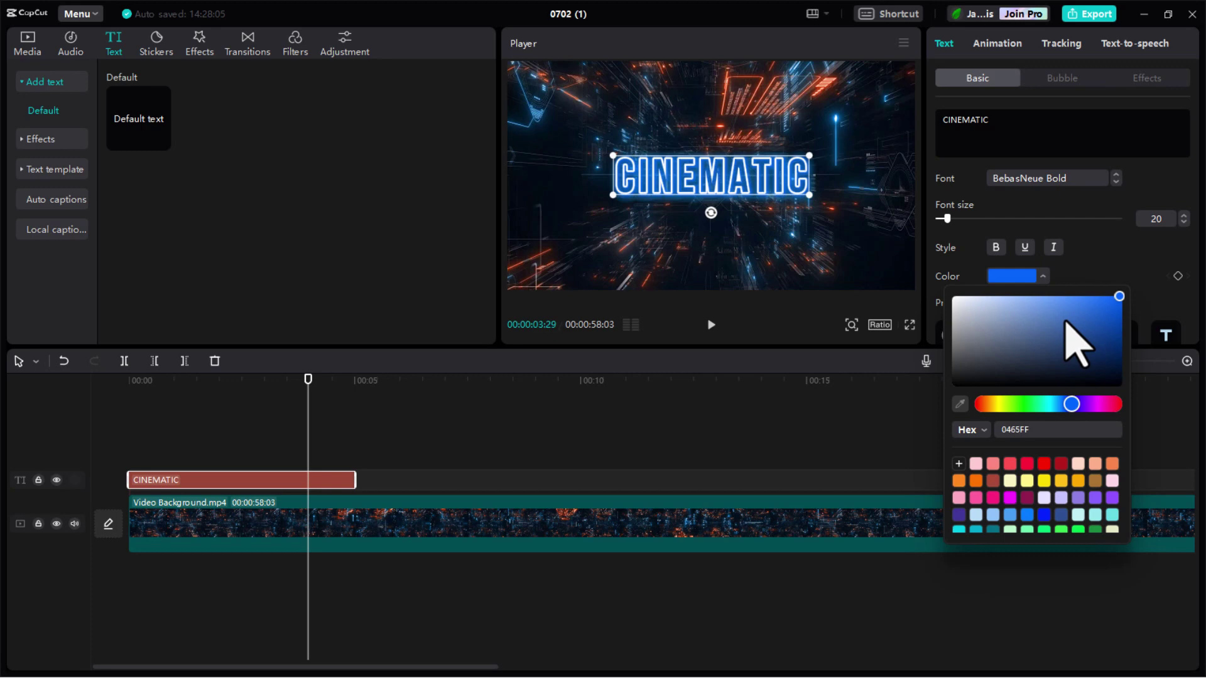
left_click(1096, 257)
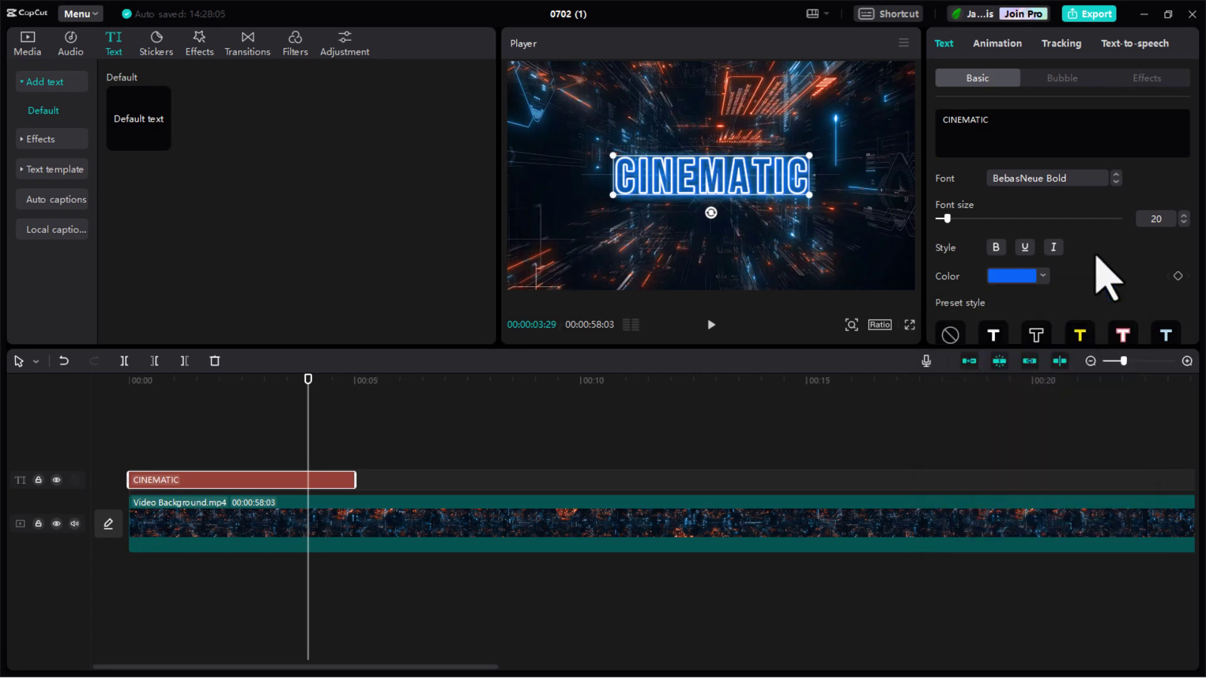
Step: Apply the Zoom In entrance animation to the CINEMATIC title with a duration of 5.0 s
left_click(999, 57)
scroll(1026, 221, "down", 10)
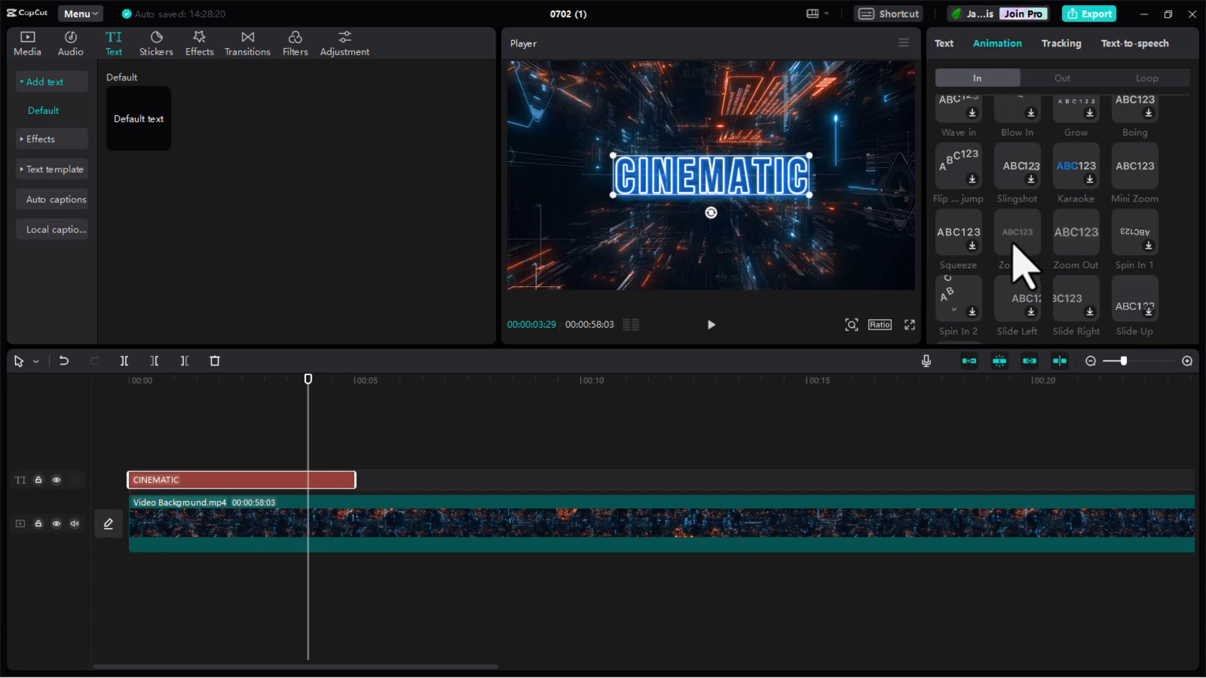
left_click(1013, 243)
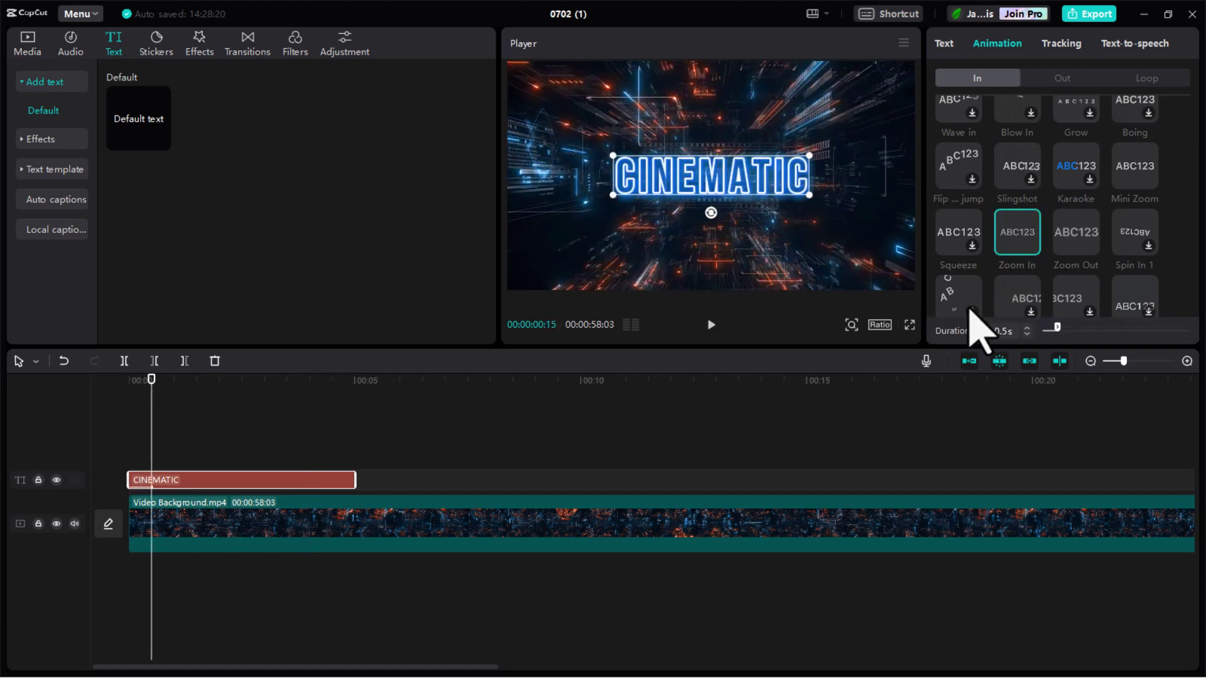
left_click_drag(1057, 325, 1187, 339)
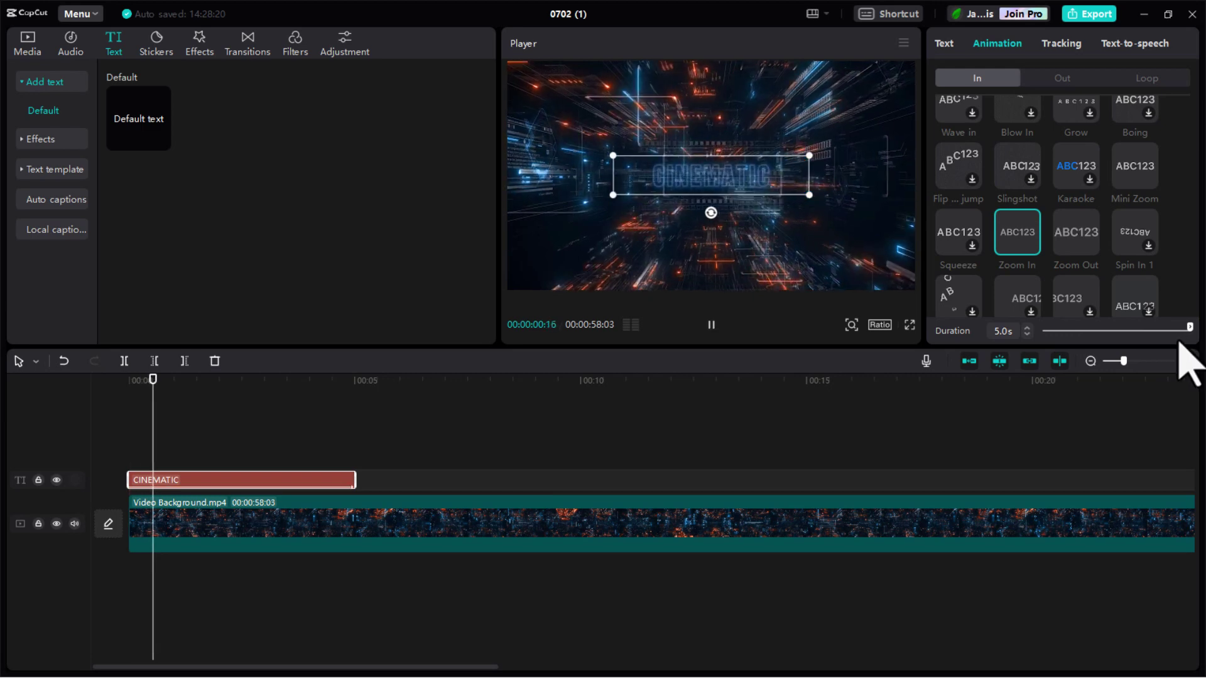
Step: Add an opacity keyframe to the CINEMATIC title at 00:00:04:00, keeping opacity at 100%
left_click(944, 43)
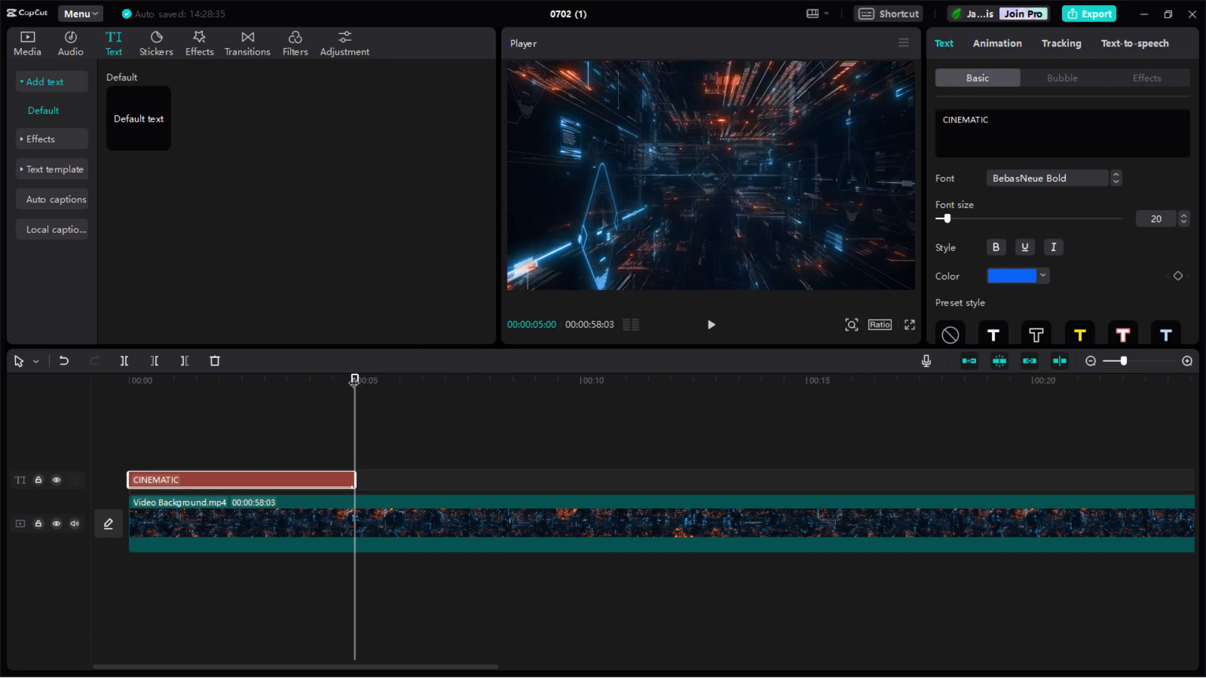
left_click_drag(354, 381, 312, 384)
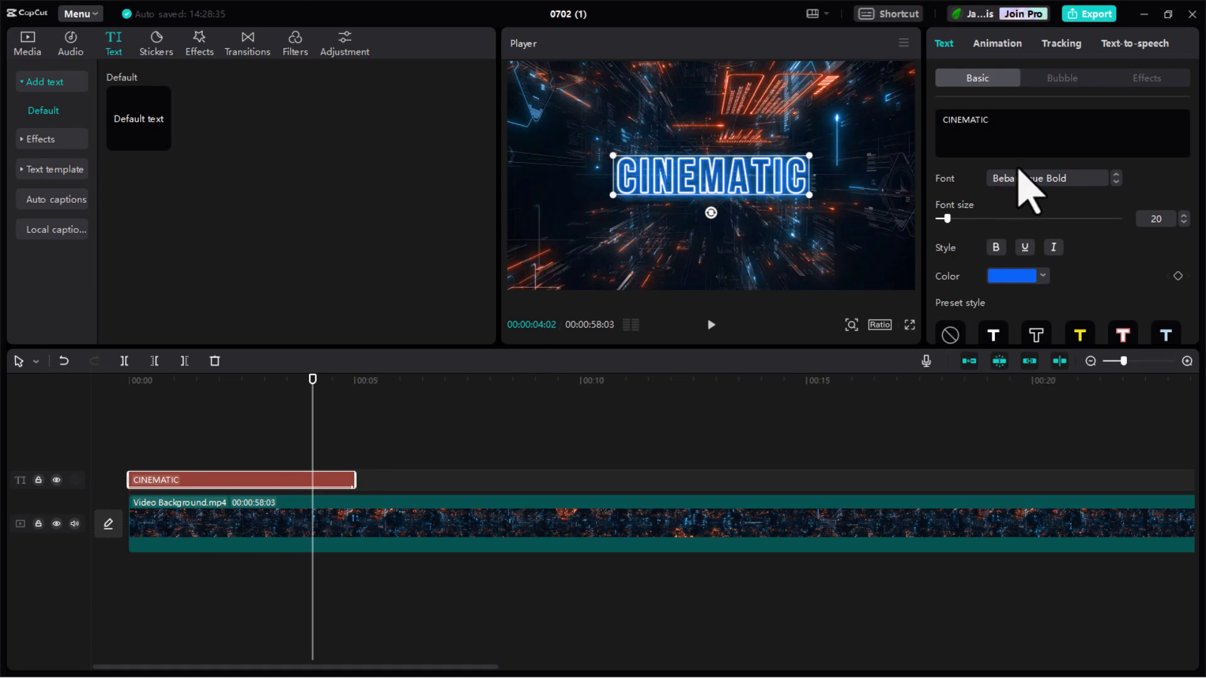
scroll(1011, 232, "down", 5)
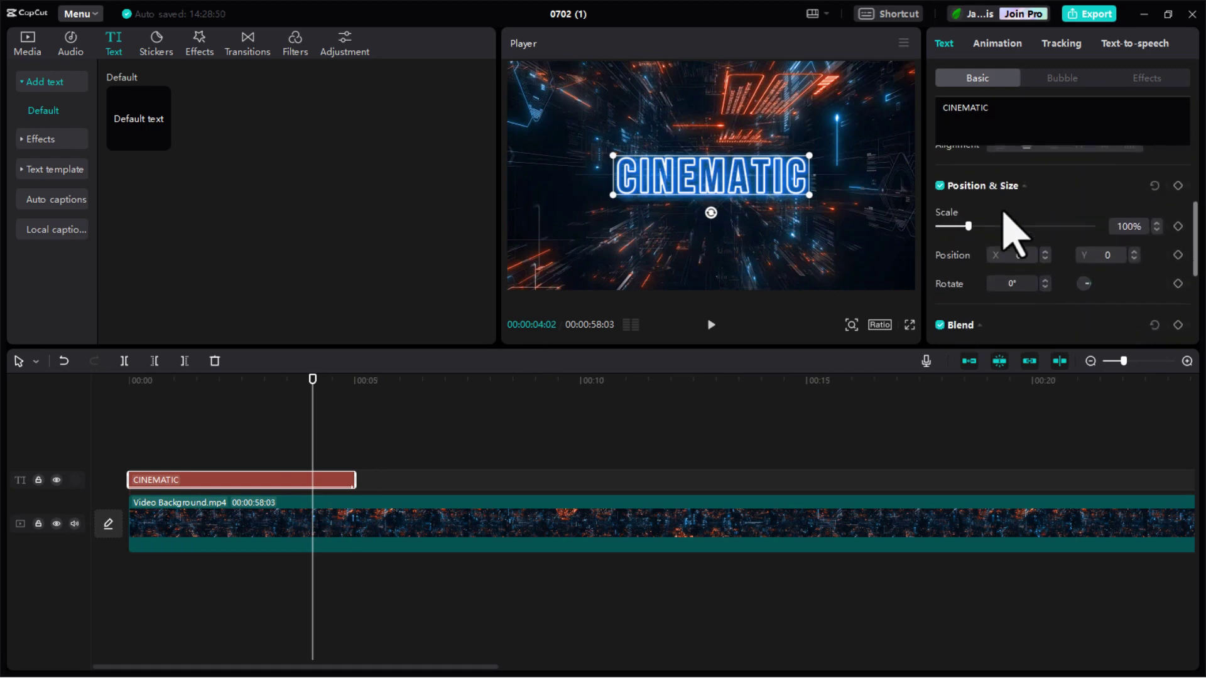
scroll(1014, 232, "down", 1)
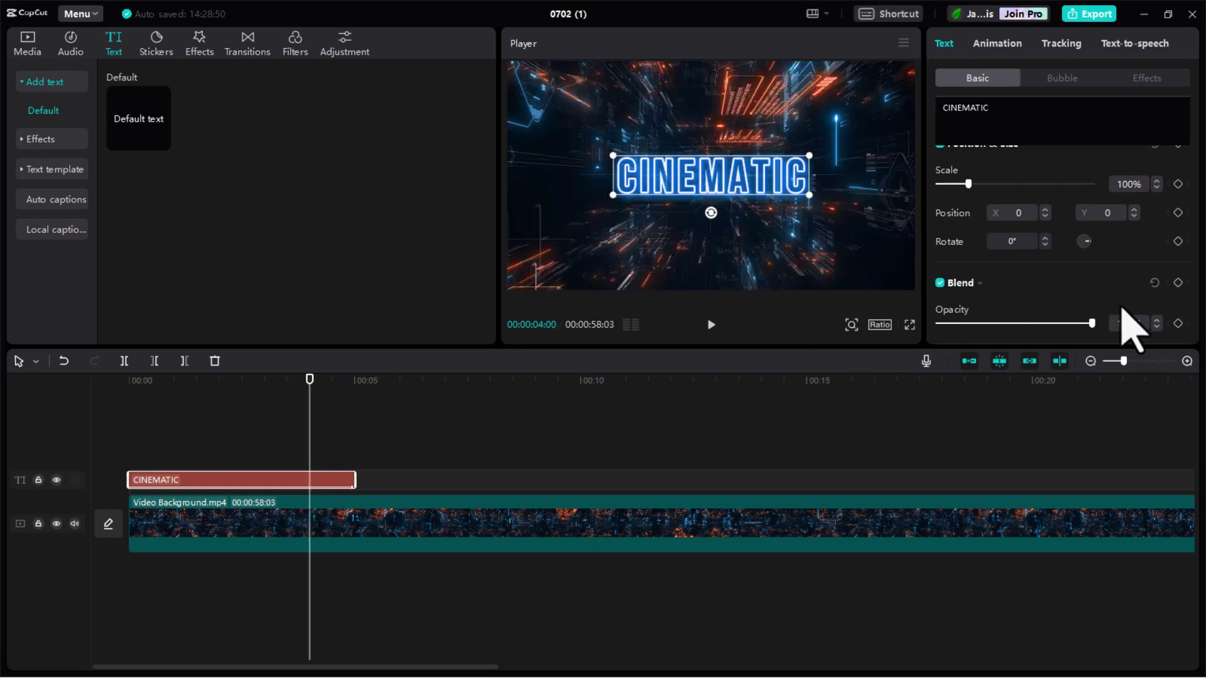
left_click(1178, 323)
Step: Add a second opacity keyframe of 0% at 00:00:05:00, the end of the CINEMATIC title, so it fades out
left_click_drag(310, 380, 354, 380)
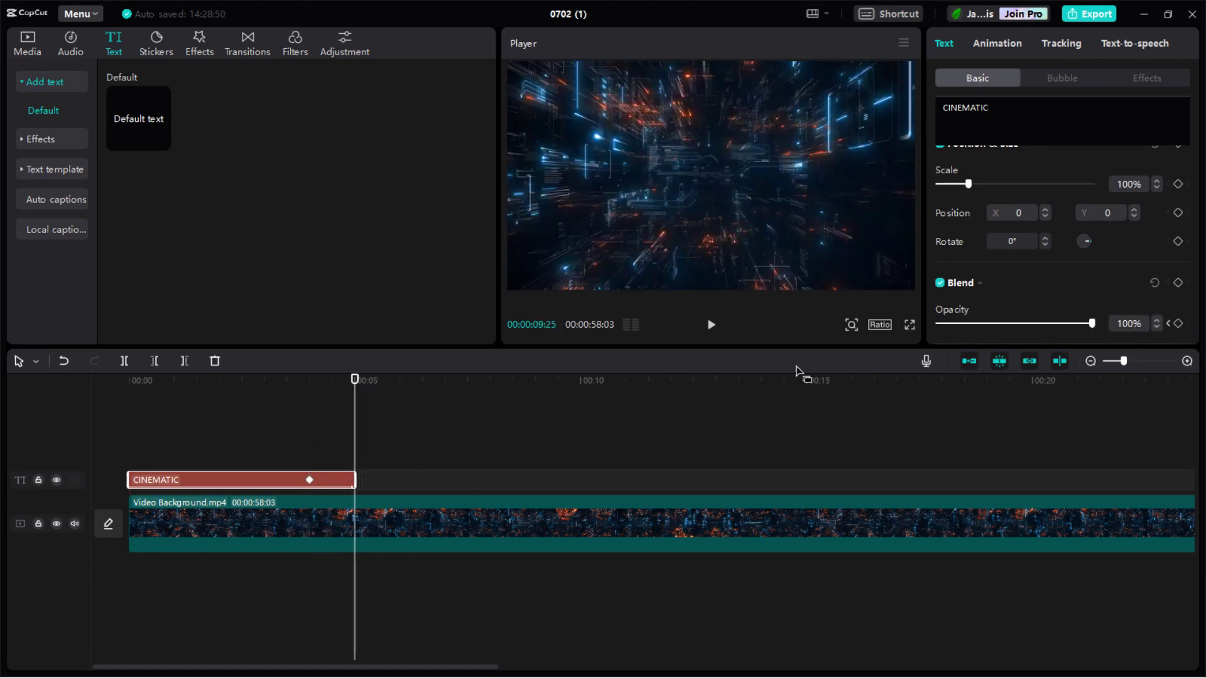
left_click_drag(1093, 323, 920, 339)
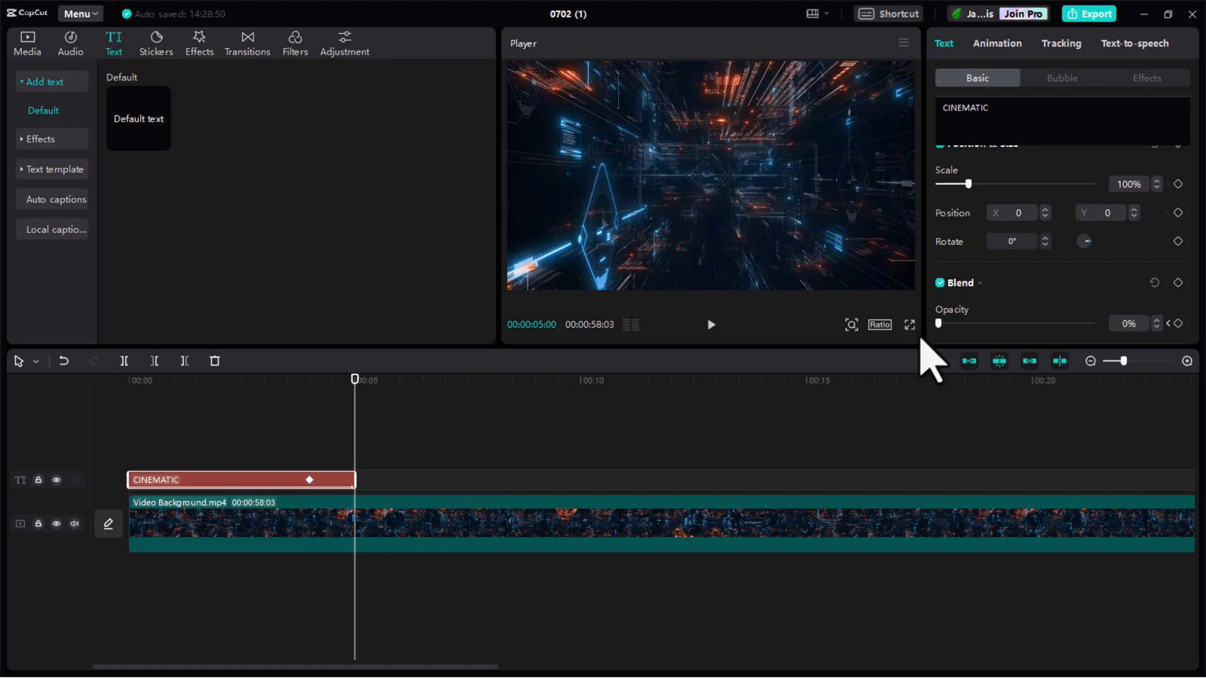
left_click_drag(355, 379, 299, 392)
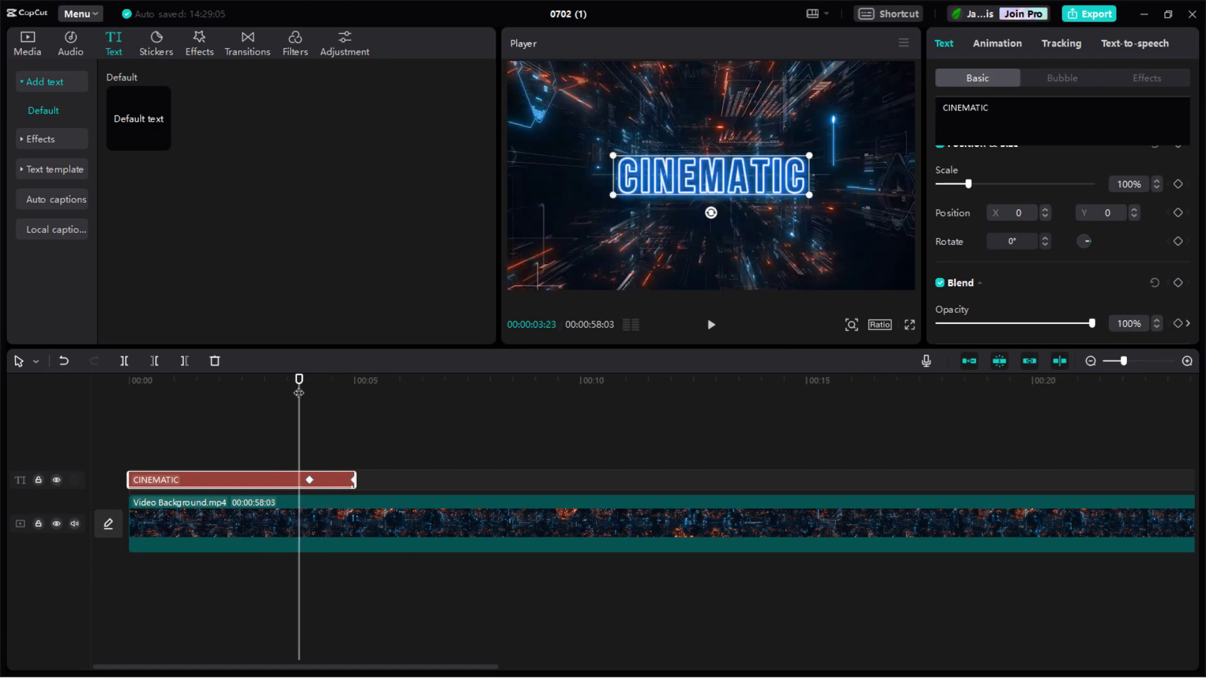
Step: Duplicate the CINEMATIC title directly behind the original and change the copy's text to DIGITAL
right_click(252, 487)
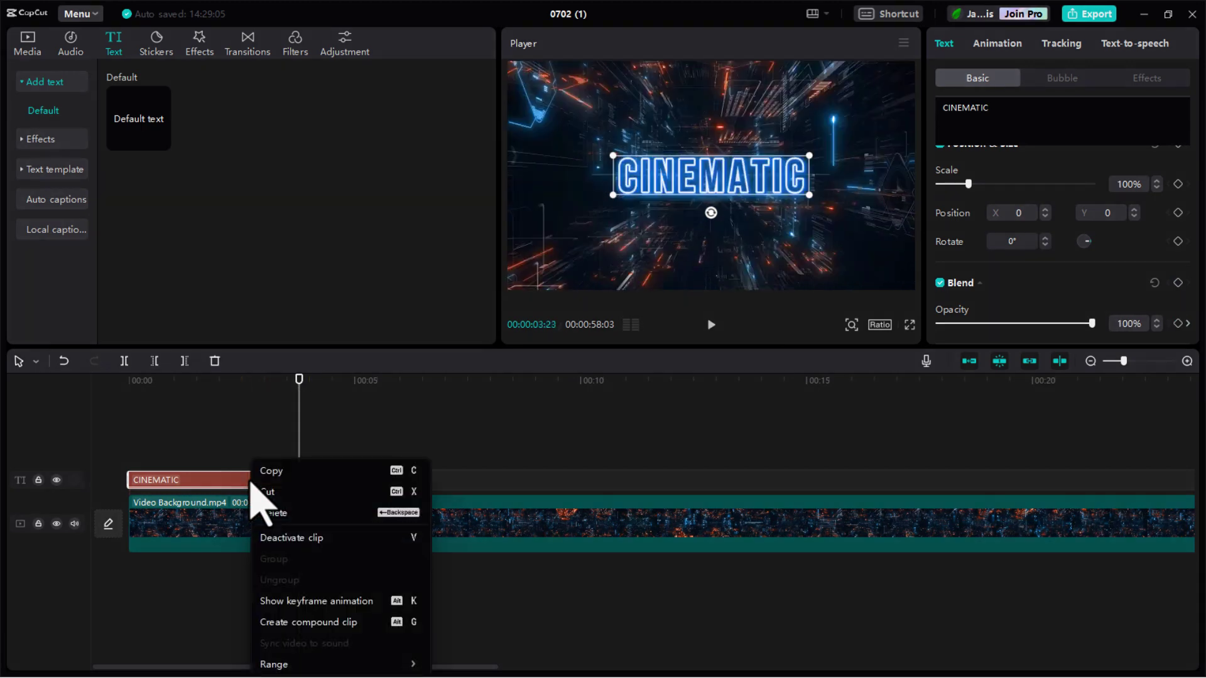
left_click(274, 475)
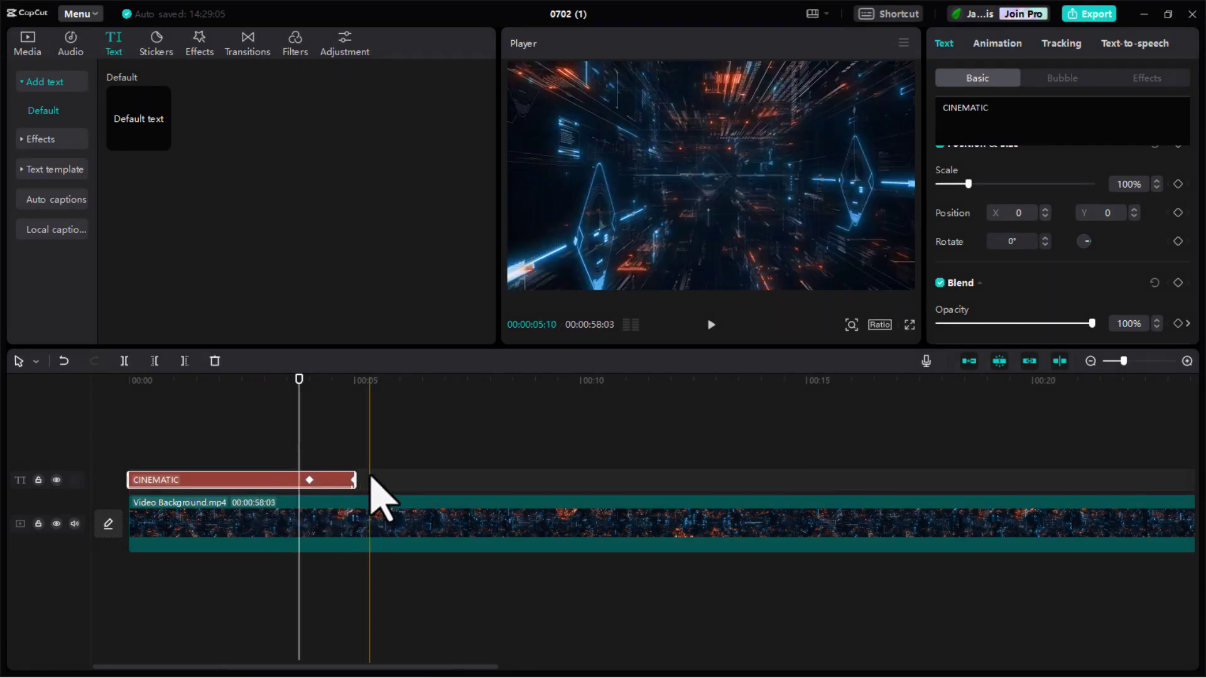
right_click(374, 478)
left_click(384, 488)
left_click_drag(374, 459, 413, 489)
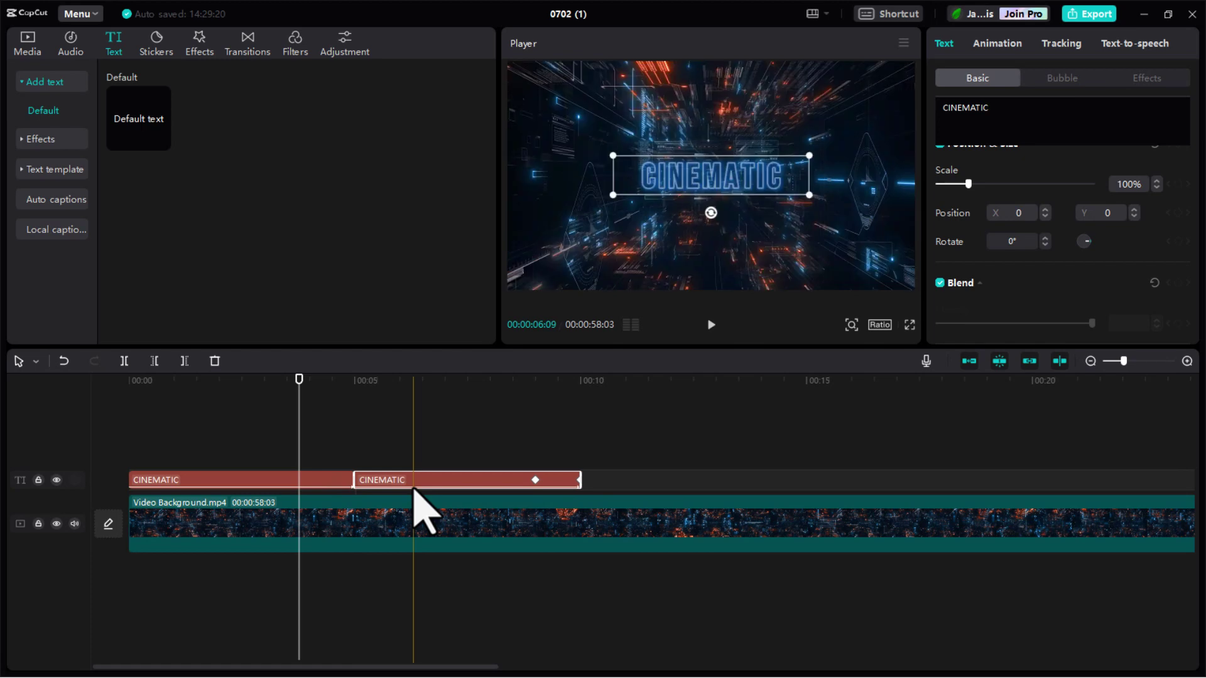
left_click(445, 385)
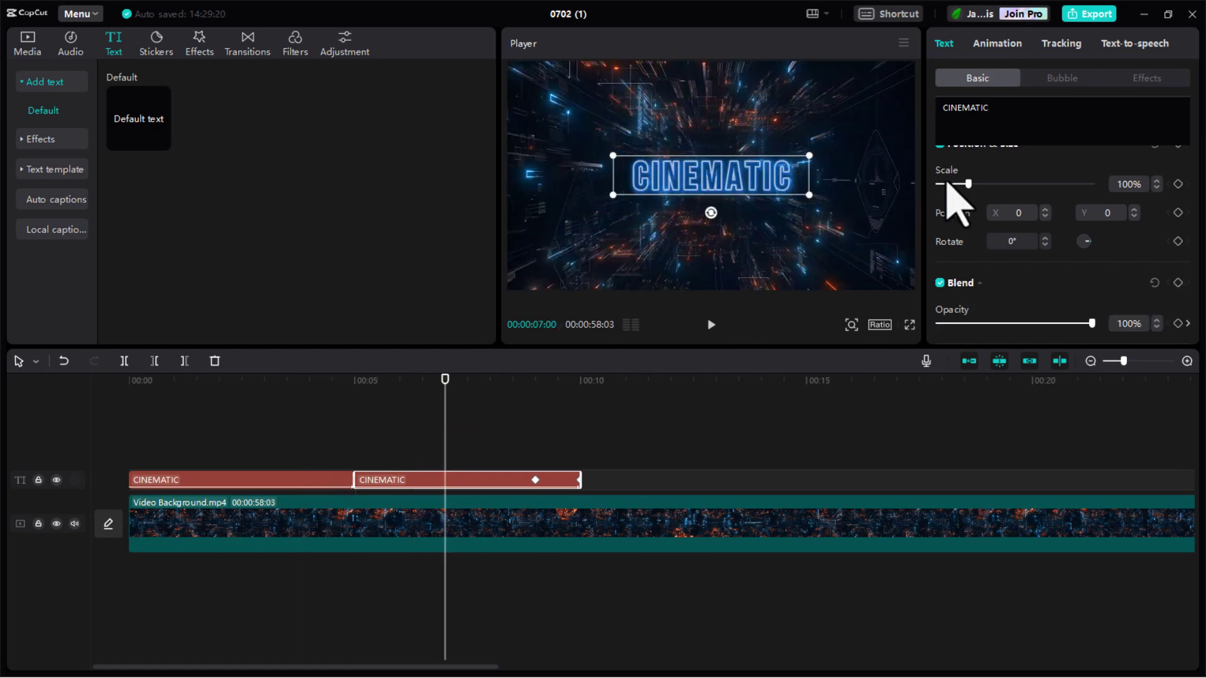
left_click_drag(983, 117, 936, 106)
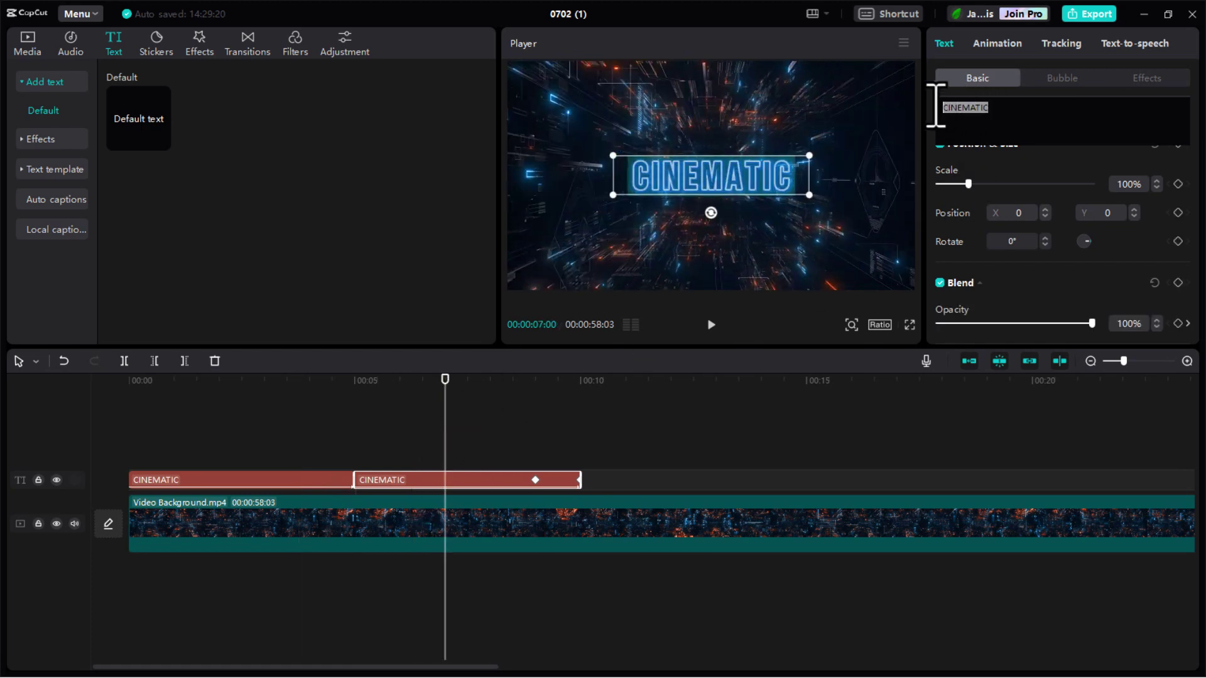
type("DIGITAL")
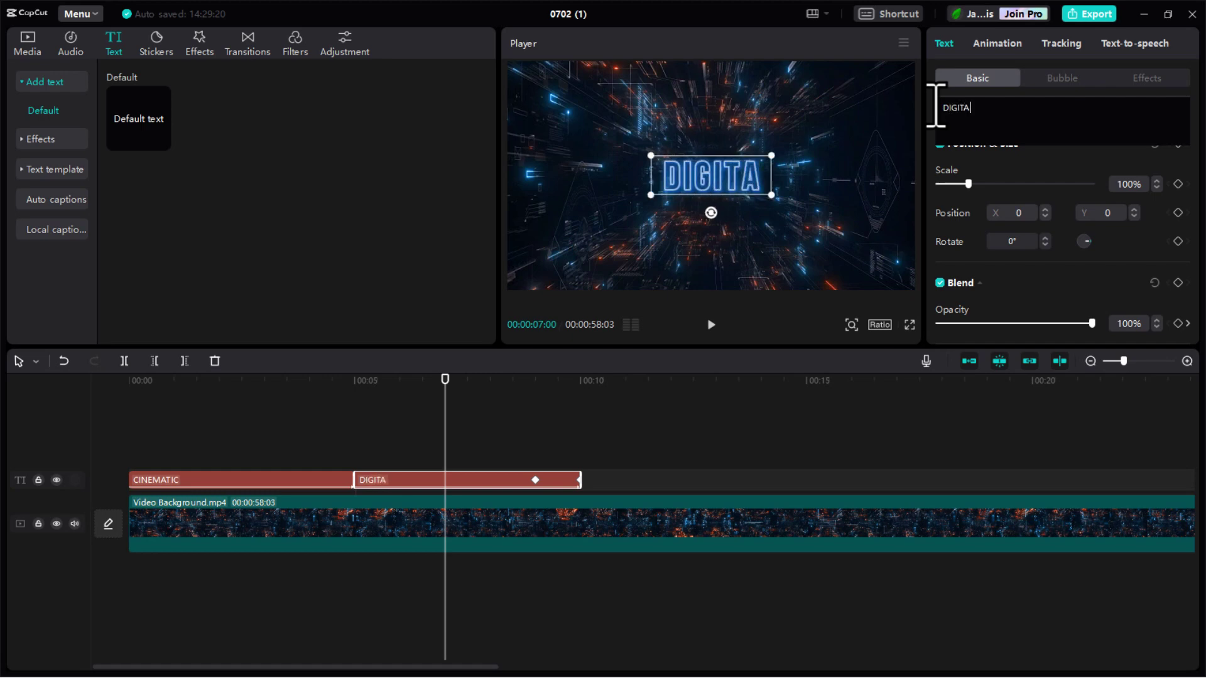
Step: Paste another copy of the CINEMATIC title directly after DIGITAL and change its text to GLITCH
right_click(643, 490)
left_click(661, 498)
left_click_drag(578, 463, 705, 490)
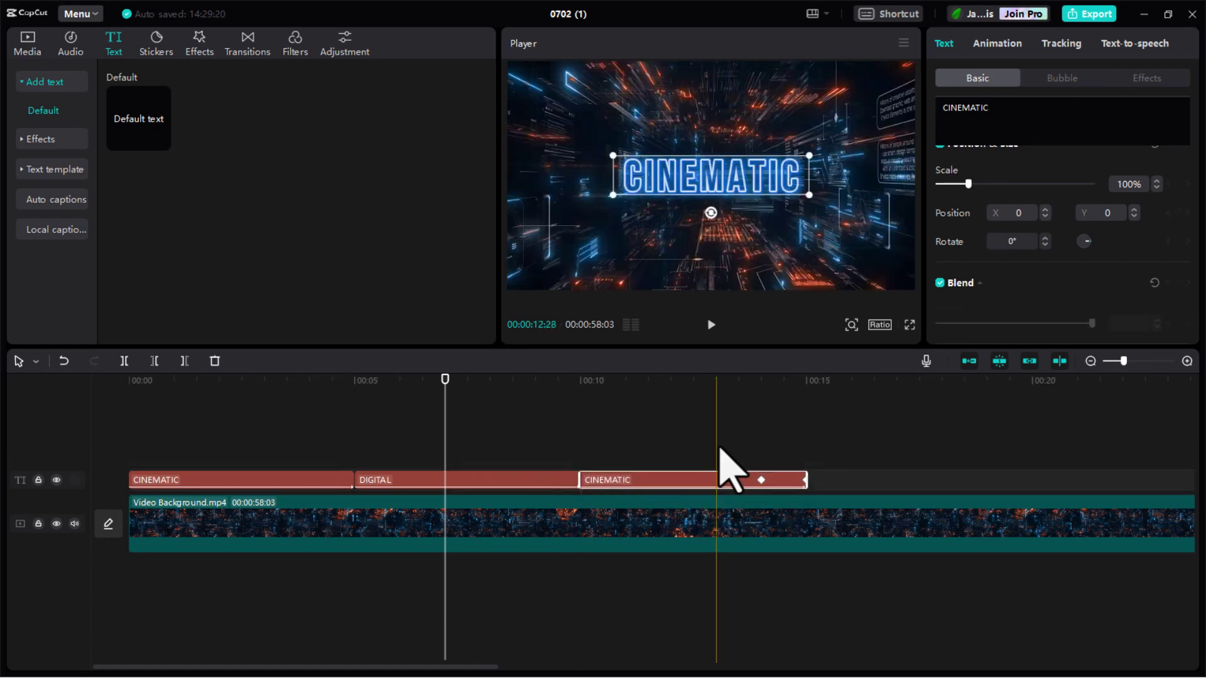
left_click_drag(983, 108, 943, 98)
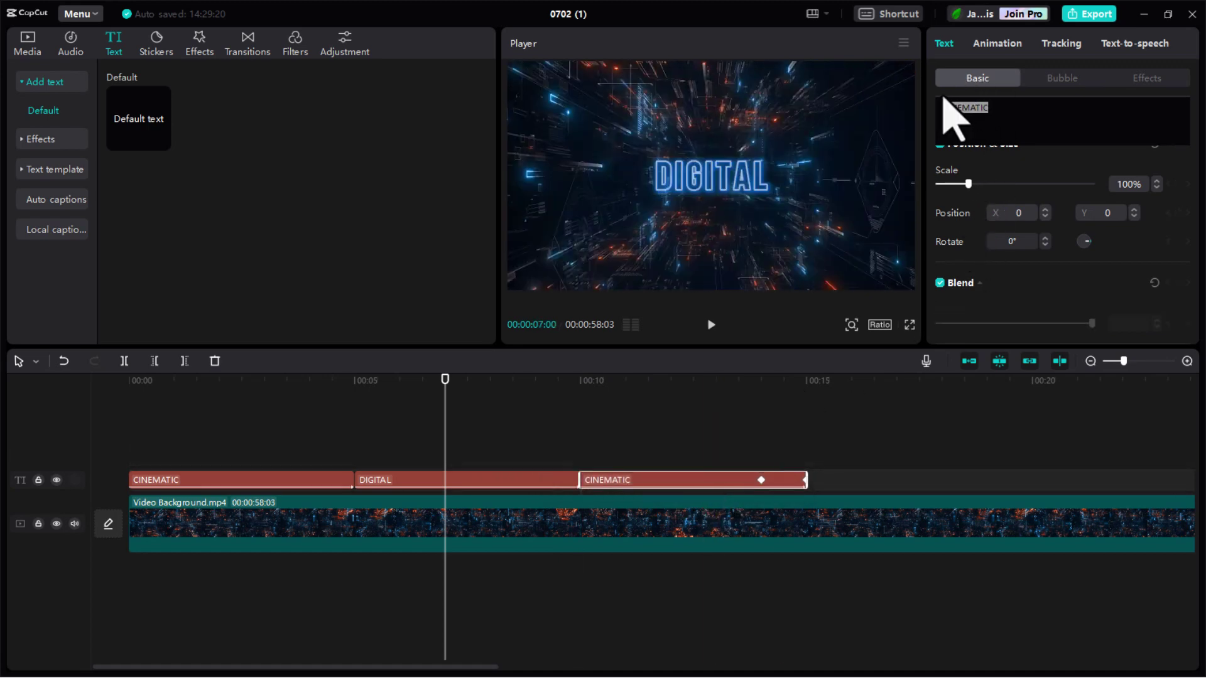
type("GLITCH")
Step: Paste a further title copy directly after GLITCH and change its text to OPENING
left_click(729, 390)
left_click(827, 389)
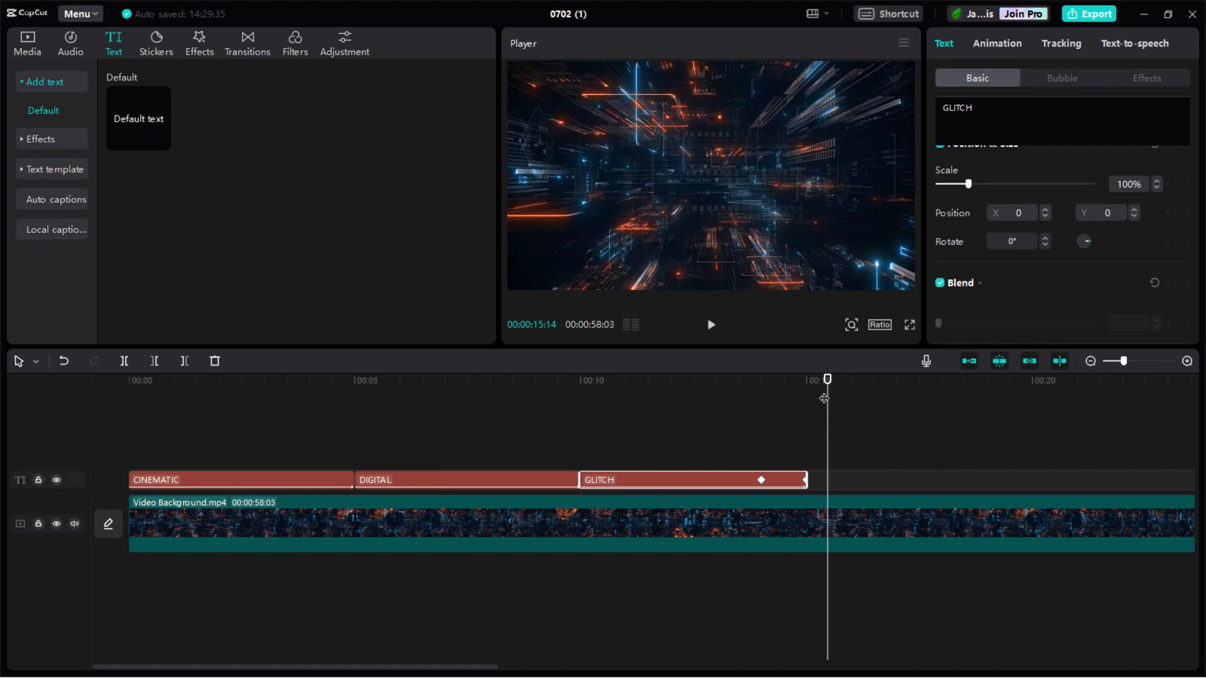
key("ctrl+v")
double_click(947, 112)
type("OPE")
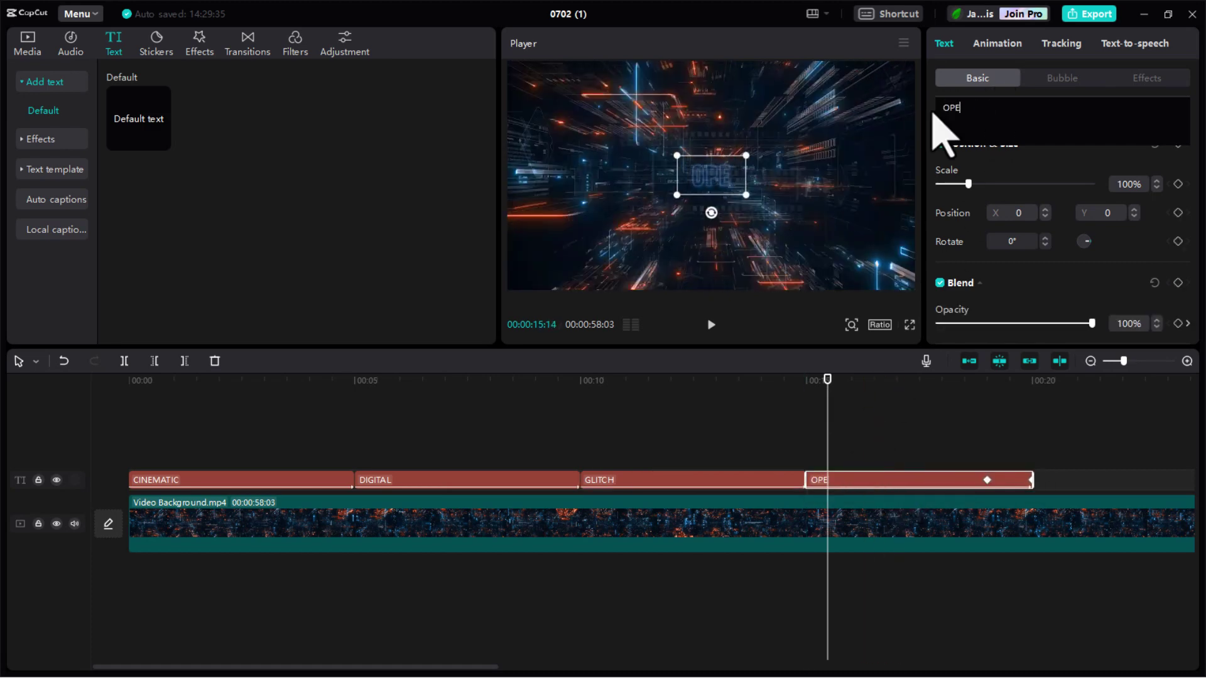
Step: Paste a fifth title copy, move it flush against the end of OPENING and change its text to JAVAGRAFIS
left_click(1067, 388)
key("ctrl+v")
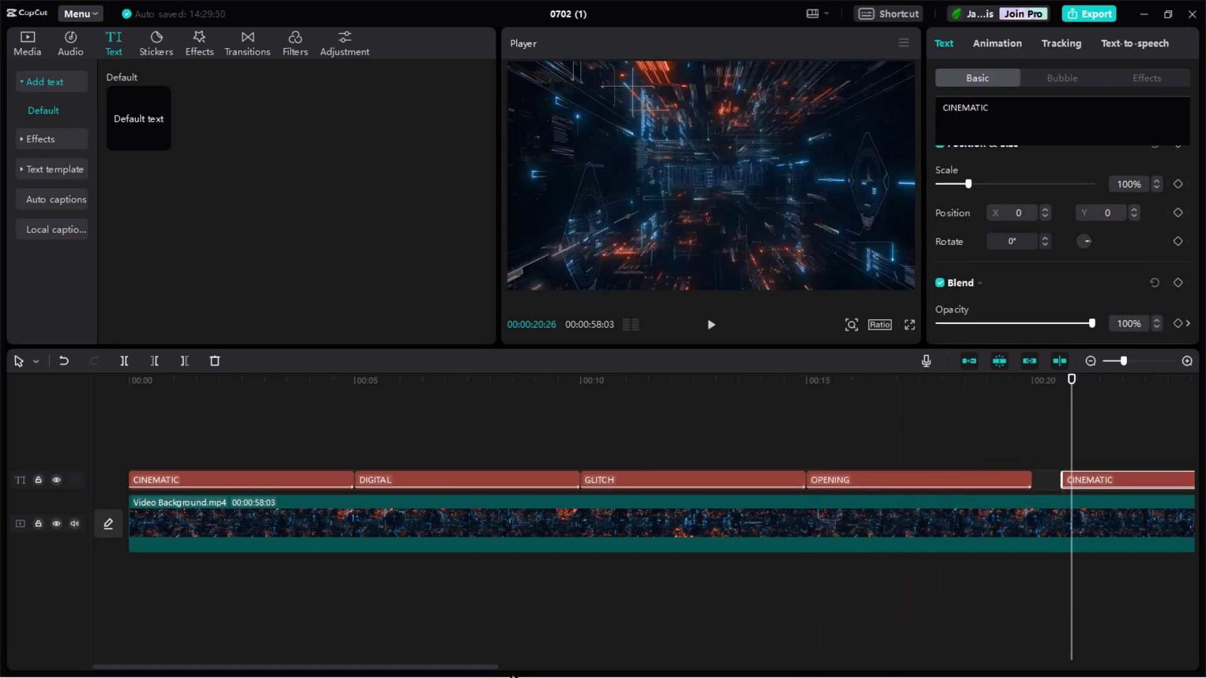
scroll(684, 636, "right", 5)
left_click_drag(658, 480, 628, 484)
double_click(942, 111)
type("JAVAGRAFIS")
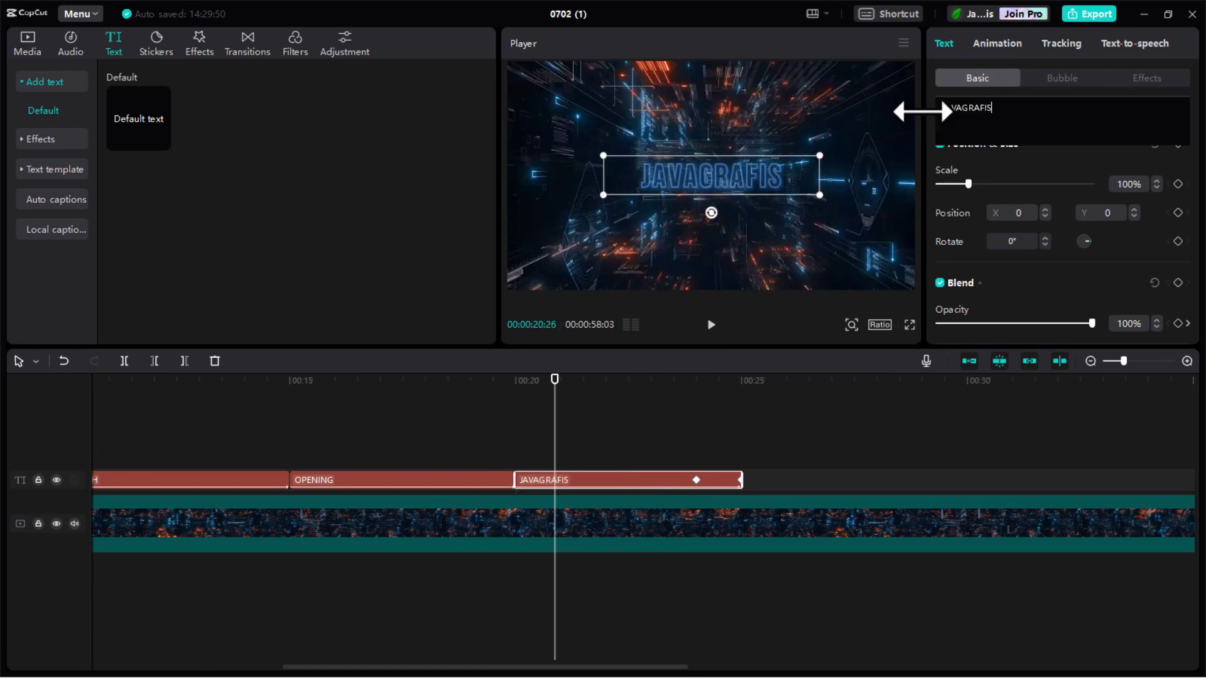
Step: Trim the background video at 00:00:25:00 so that it ends together with the JAVAGRAFIS title
scroll(699, 458, "down", 5)
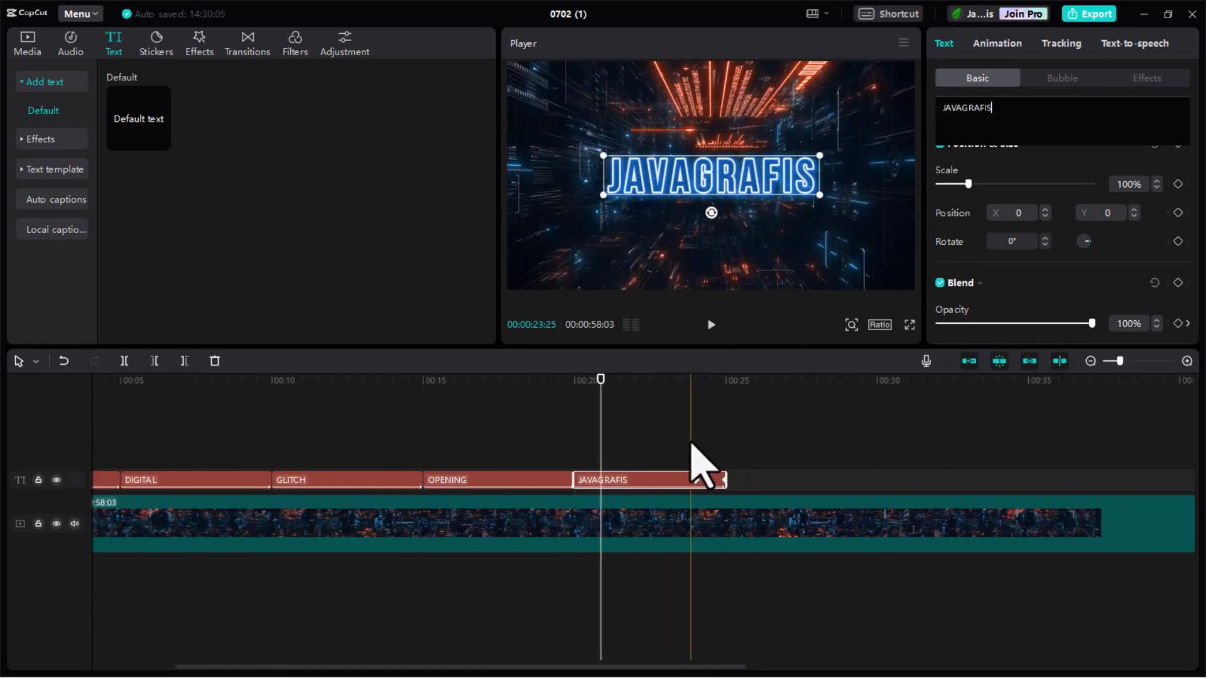
scroll(697, 471, "down", 2)
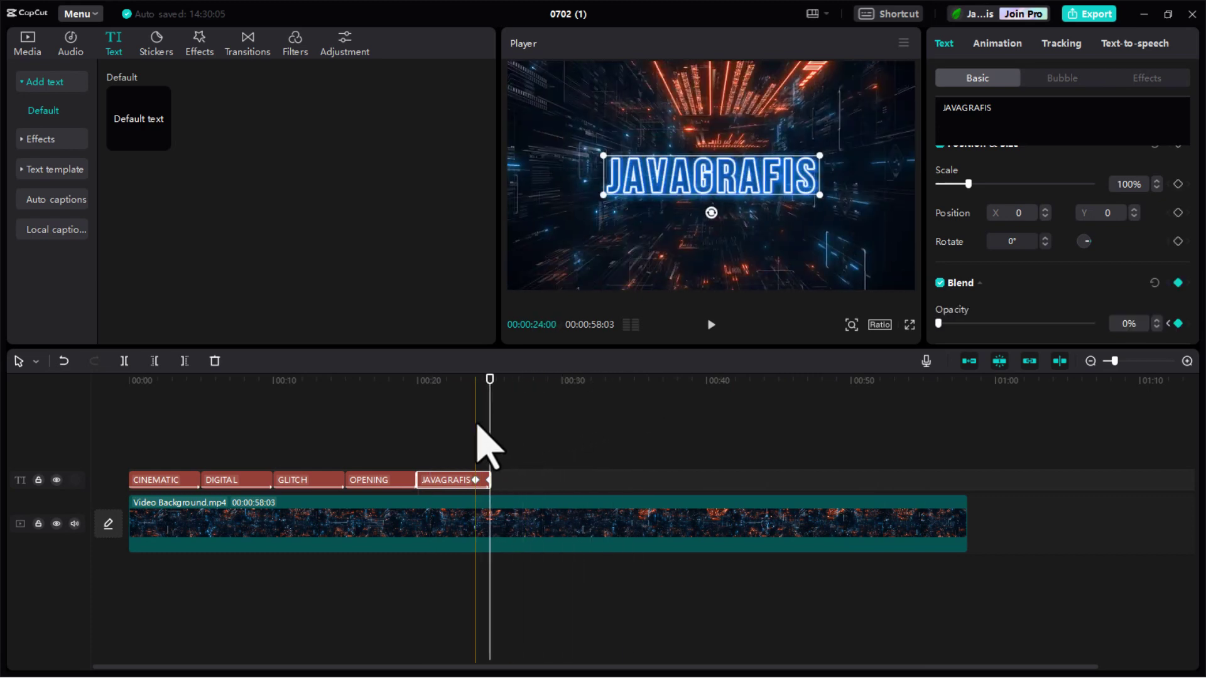
left_click(596, 556)
left_click(185, 362)
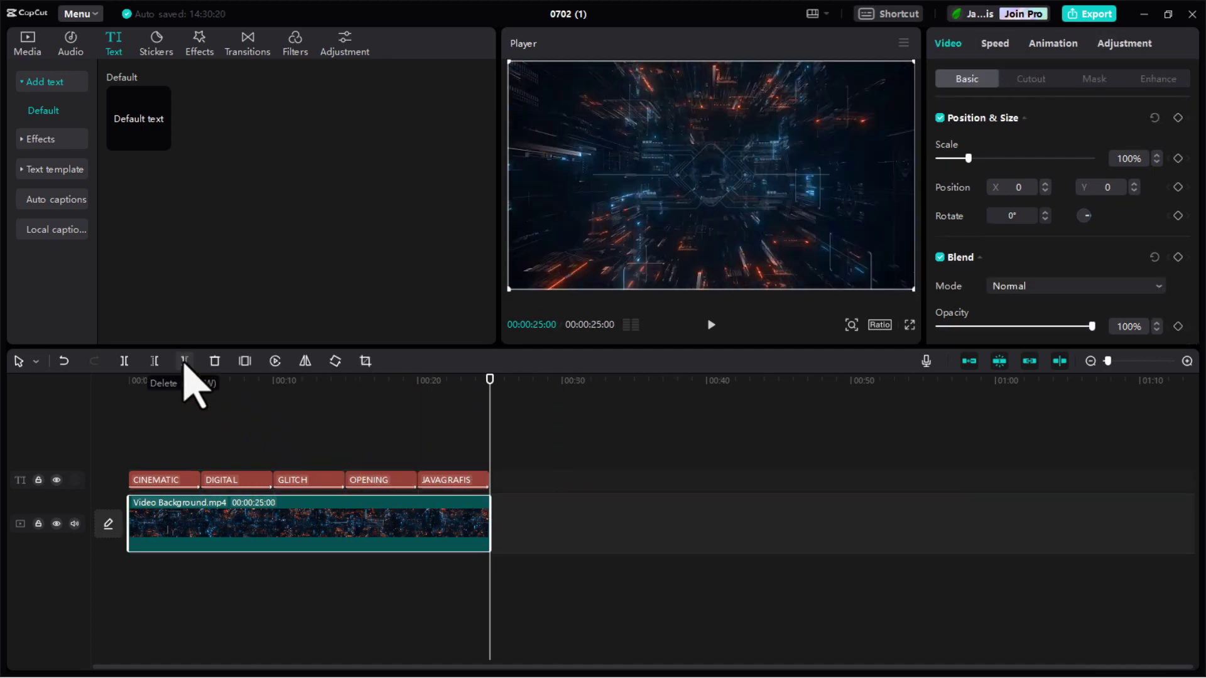
Step: Add the Chromatic glitch effect above the CINEMATIC title at the start of the timeline and shorten it to a fraction of a second
left_click(490, 380)
left_click_drag(486, 383, 128, 417)
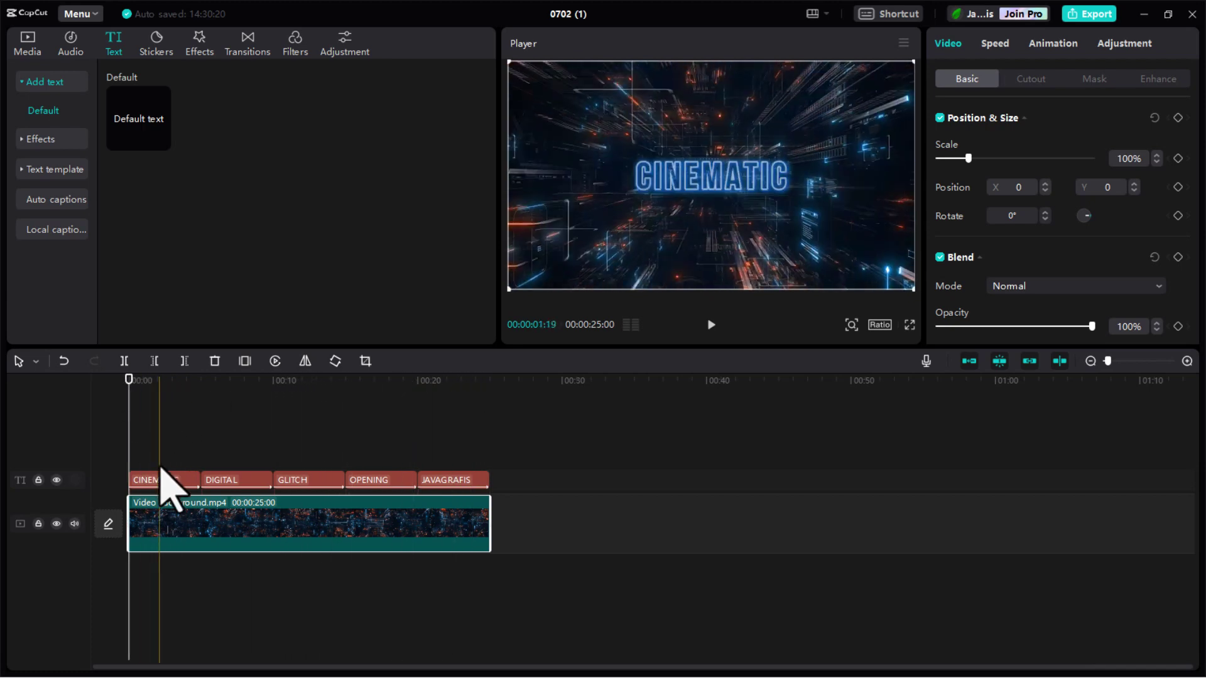
scroll(157, 496, "up", 6)
scroll(166, 512, "up", 2)
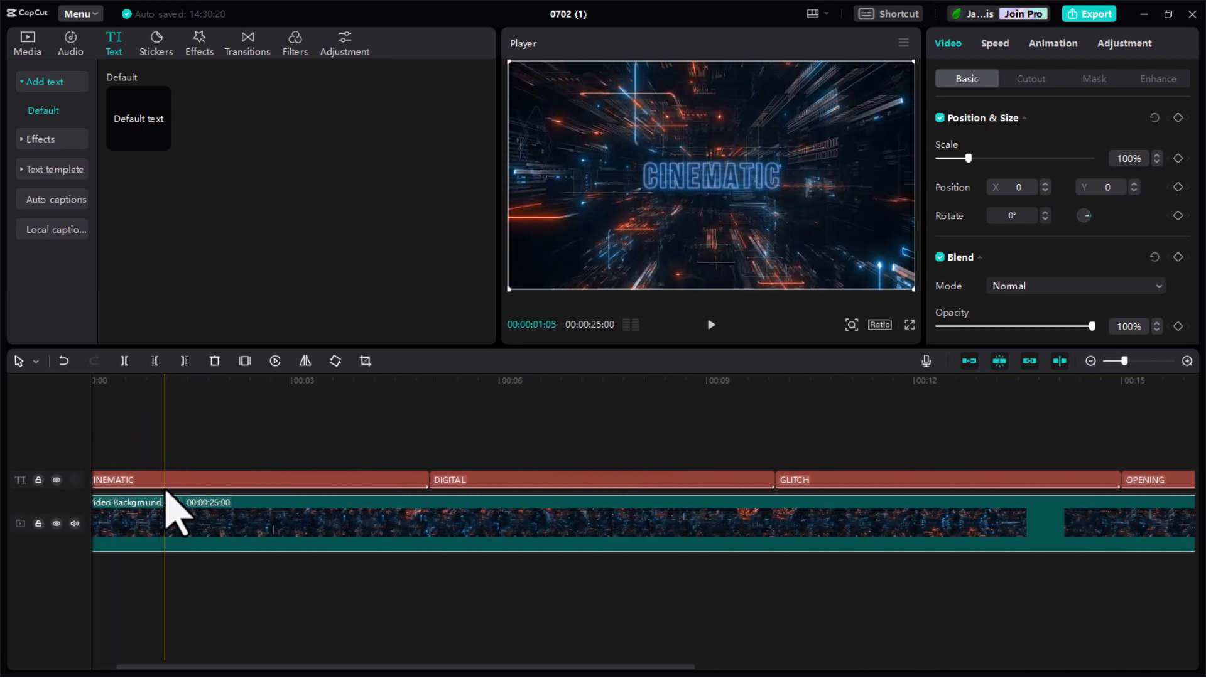
left_click_drag(303, 669, 217, 668)
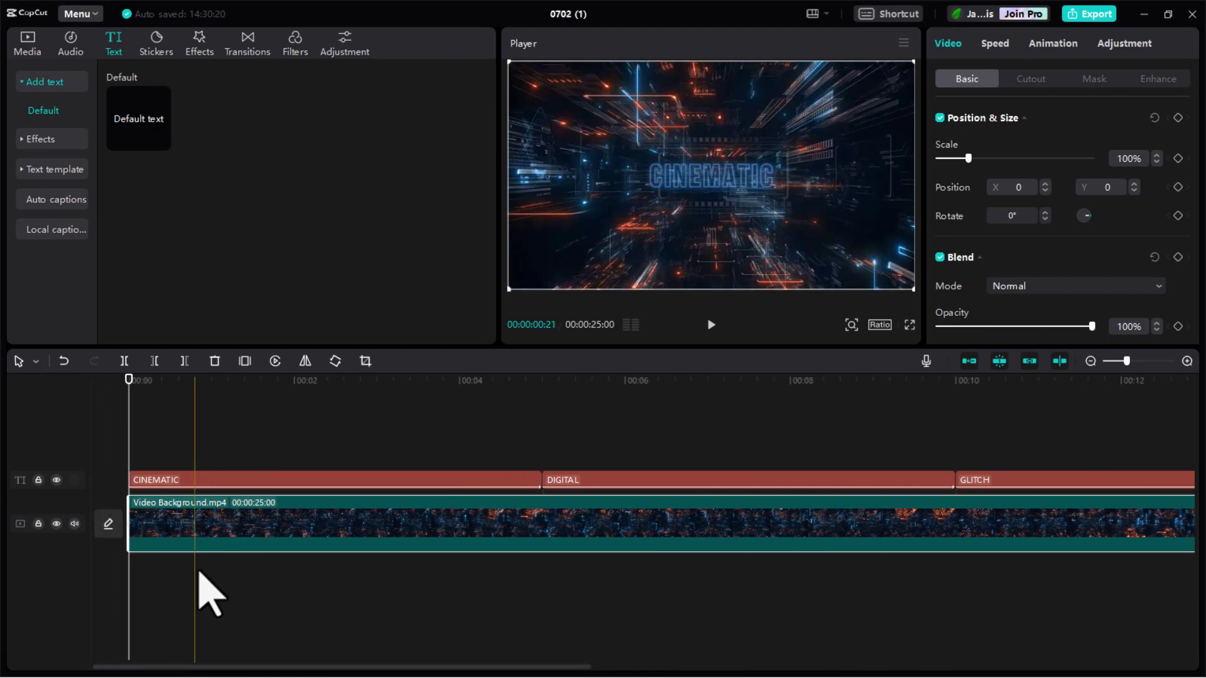
scroll(188, 530, "up", 1)
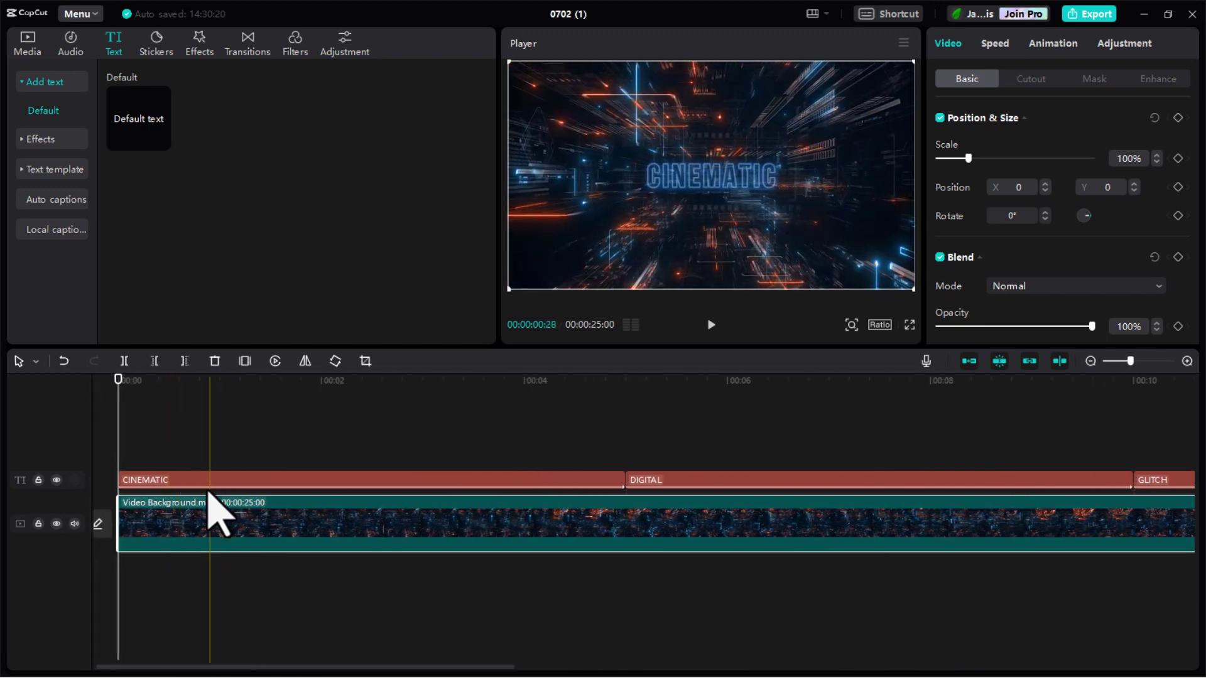
left_click(196, 47)
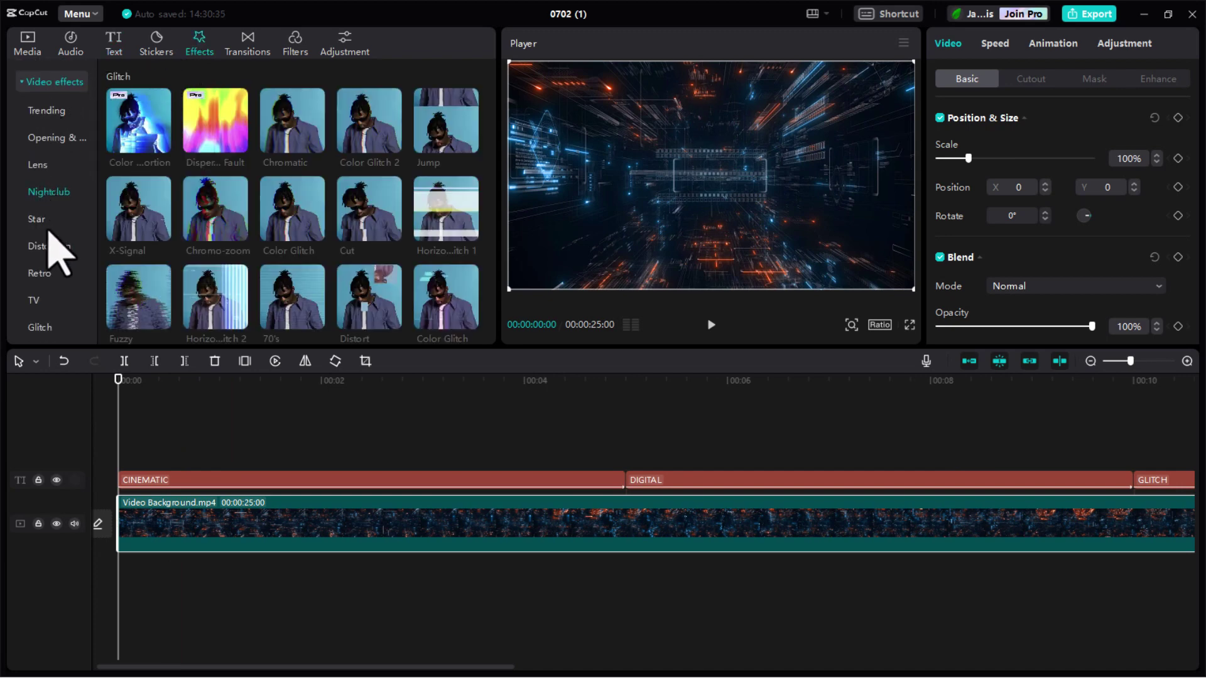
scroll(50, 251, "down", 2)
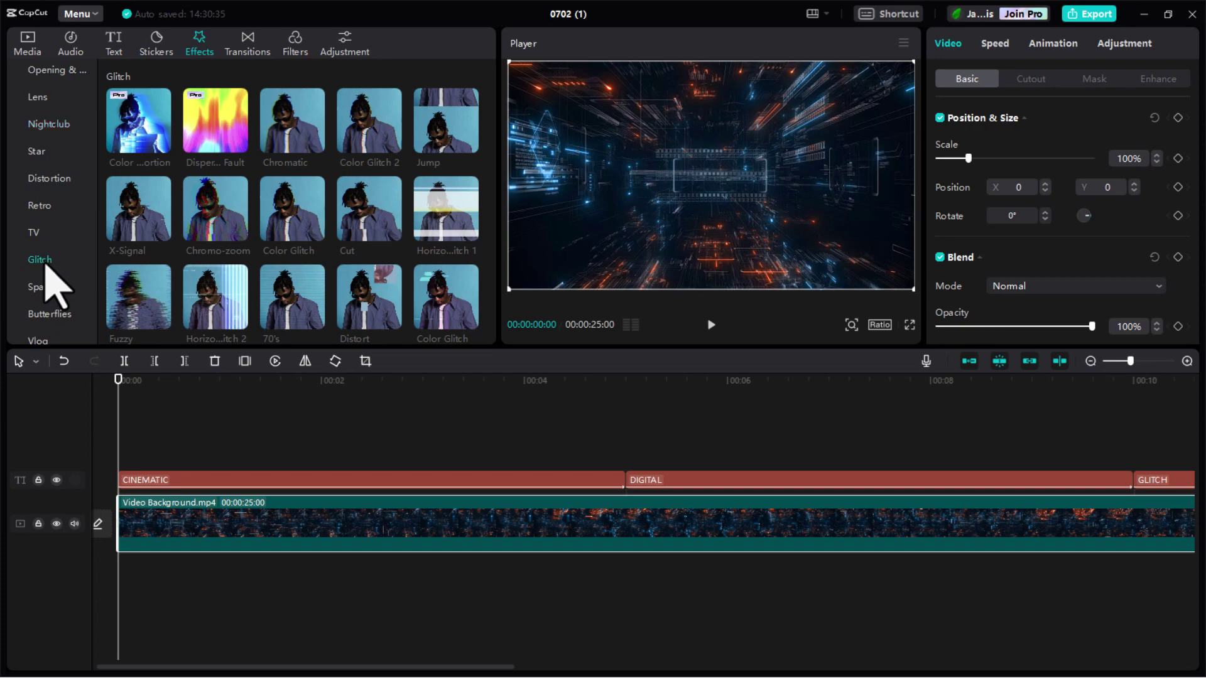
scroll(277, 237, "down", 3)
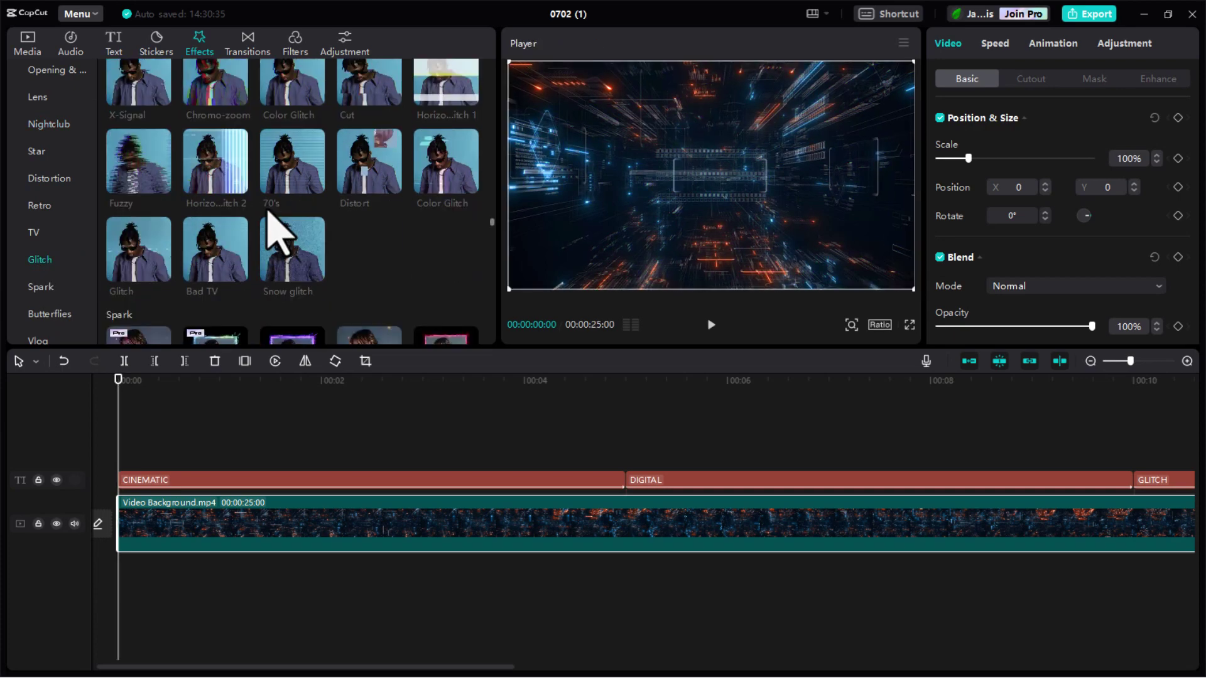
scroll(277, 237, "up", 3)
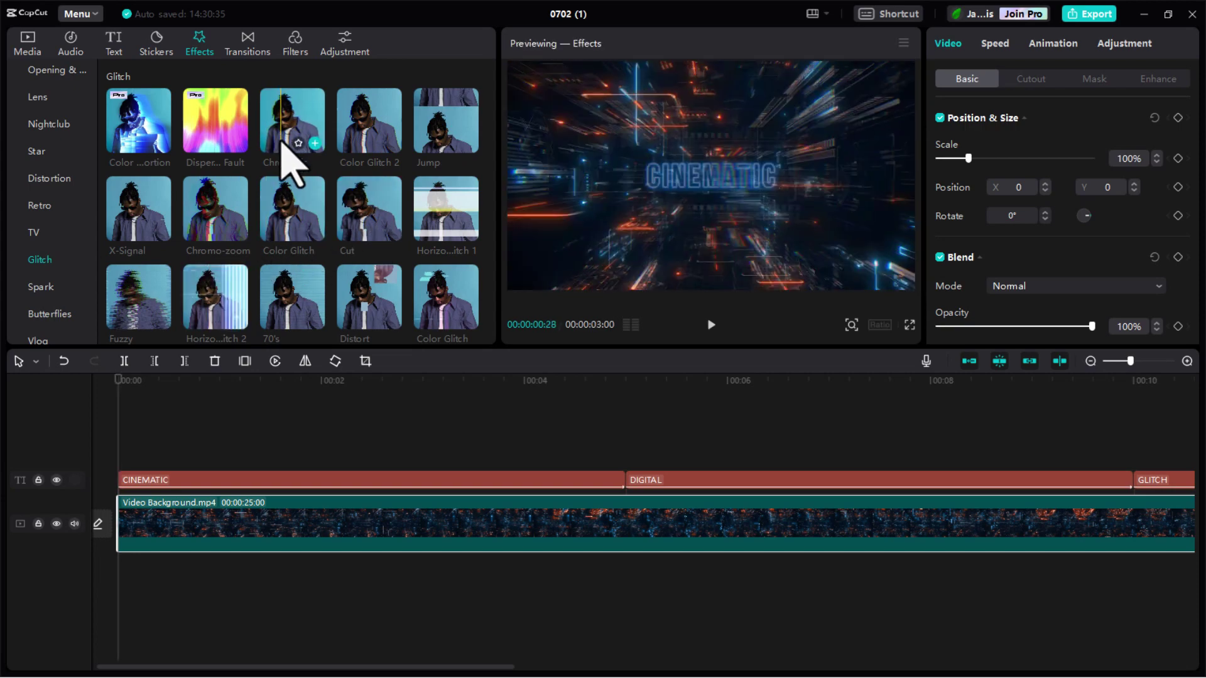
left_click_drag(280, 150, 156, 464)
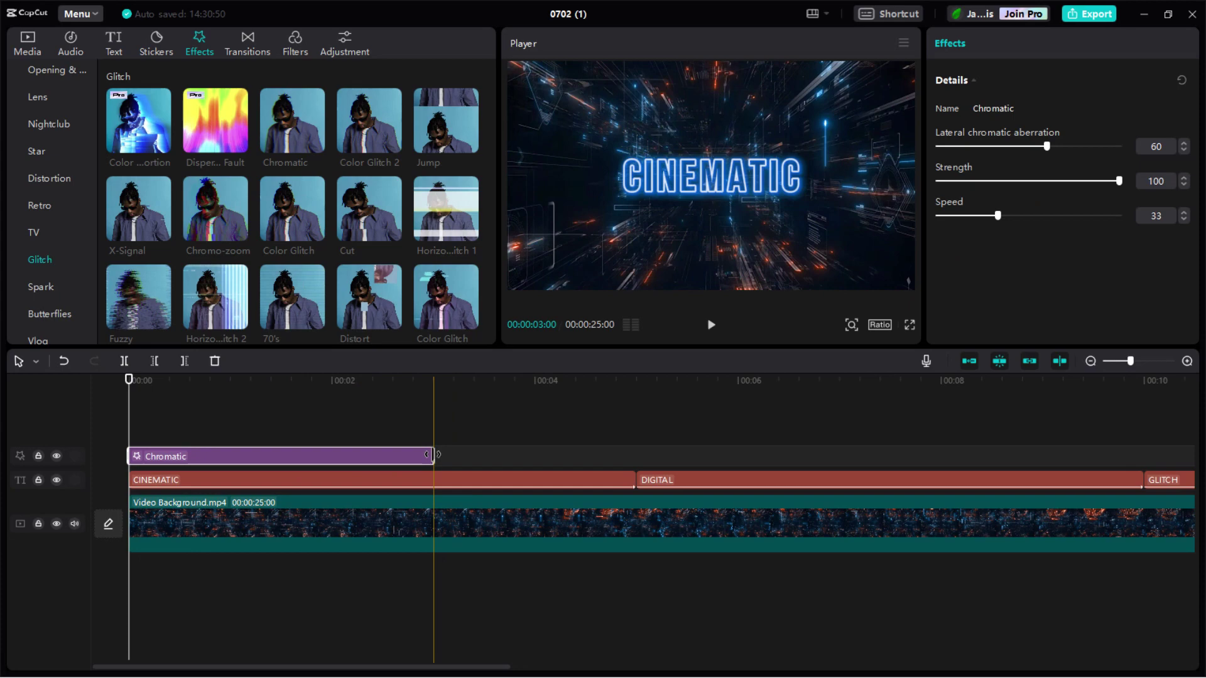
left_click_drag(432, 456, 224, 462)
Step: Add the Color Glitch 2, X-Signal, Chromo-zoom, Color Glitch and Cut effects after Chromatic, each shortened to a brief clip
left_click_drag(369, 150, 161, 461)
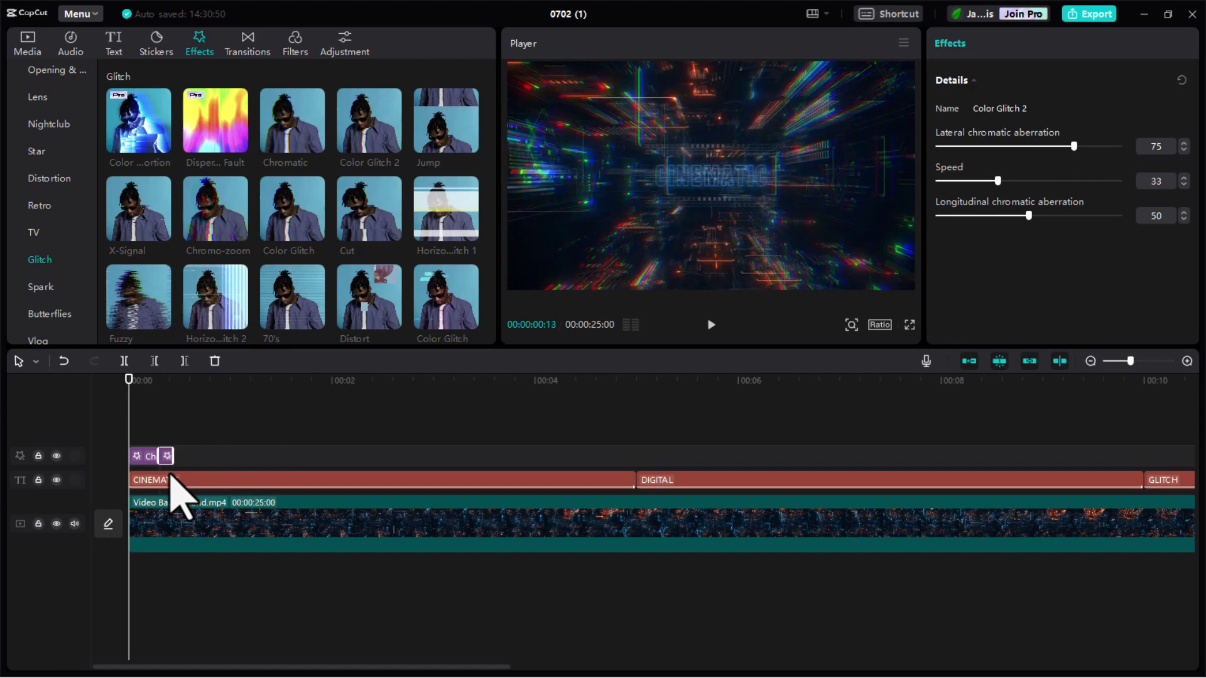
left_click_drag(141, 214, 171, 455)
left_click_drag(300, 465, 438, 461)
left_click(561, 455)
left_click_drag(584, 458, 308, 490)
Step: Add the Horizontal glitch 1, Fuzzy and Horizontal glitch 2 effects as short clips starting at about 2 seconds
left_click_drag(436, 271, 332, 455)
left_click_drag(635, 457, 377, 484)
left_click_drag(215, 297, 388, 457)
left_click_drag(677, 457, 405, 474)
left_click_drag(215, 297, 416, 458)
Step: Add the 70's, Distort and second Color Glitch effects as short clips between about 3 and 4 seconds
left_click_drag(349, 365, 442, 457)
left_click_drag(742, 457, 465, 457)
left_click_drag(361, 314, 477, 457)
left_click_drag(775, 457, 501, 477)
left_click_drag(443, 298, 506, 458)
left_click_drag(808, 457, 512, 465)
Step: Add short Glitch, Bad TV and Snow glitch effects after the last Color Glitch, ending the row at 00:00:04:08
scroll(386, 300, "down", 2)
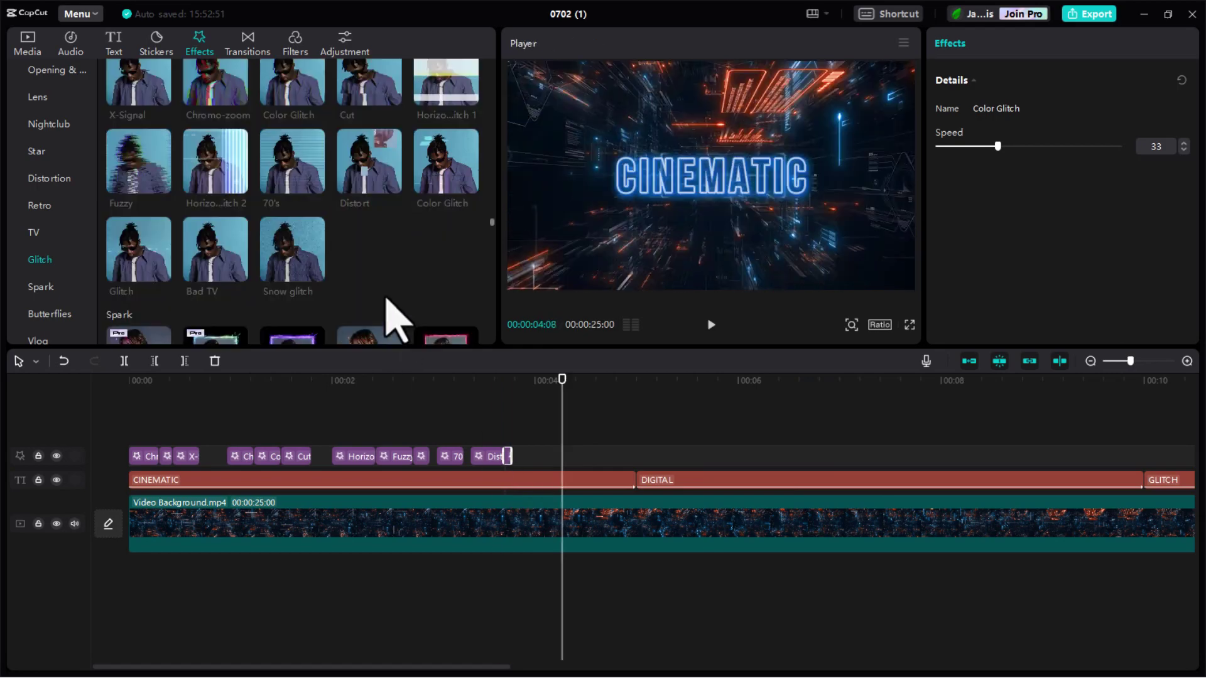
left_click_drag(138, 249, 512, 458)
left_click_drag(820, 460, 520, 458)
scroll(227, 239, "down", 1)
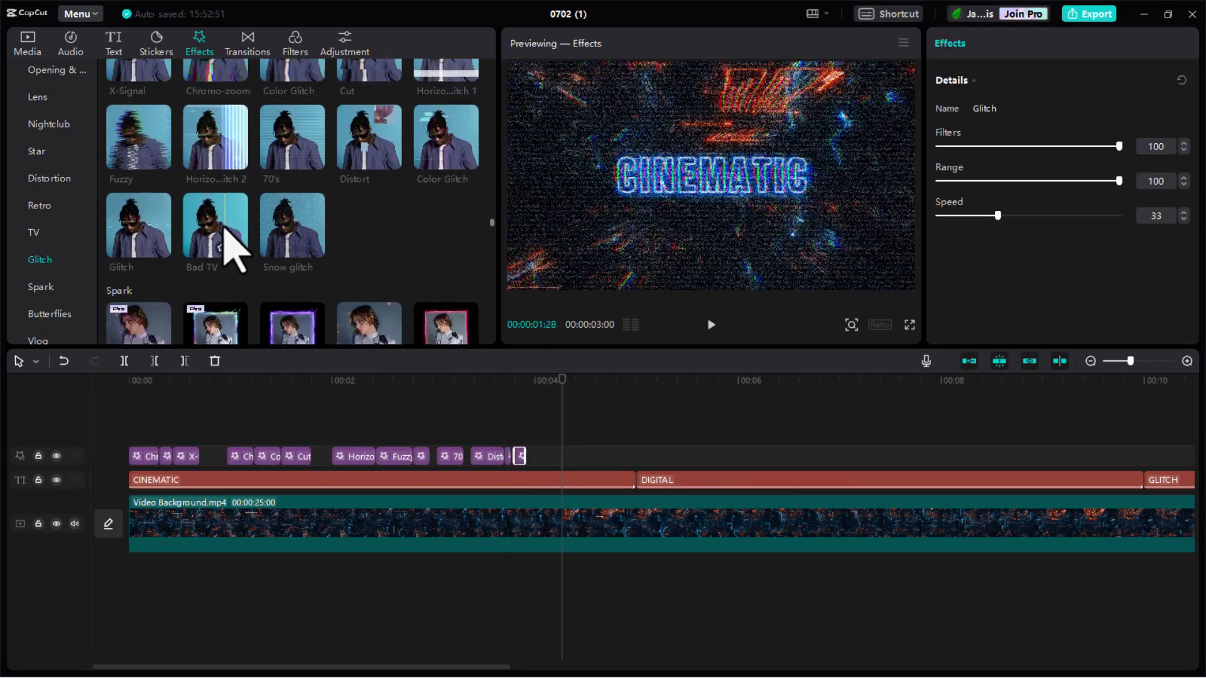
left_click_drag(226, 241, 529, 454)
left_click_drag(835, 457, 530, 458)
left_click(507, 390)
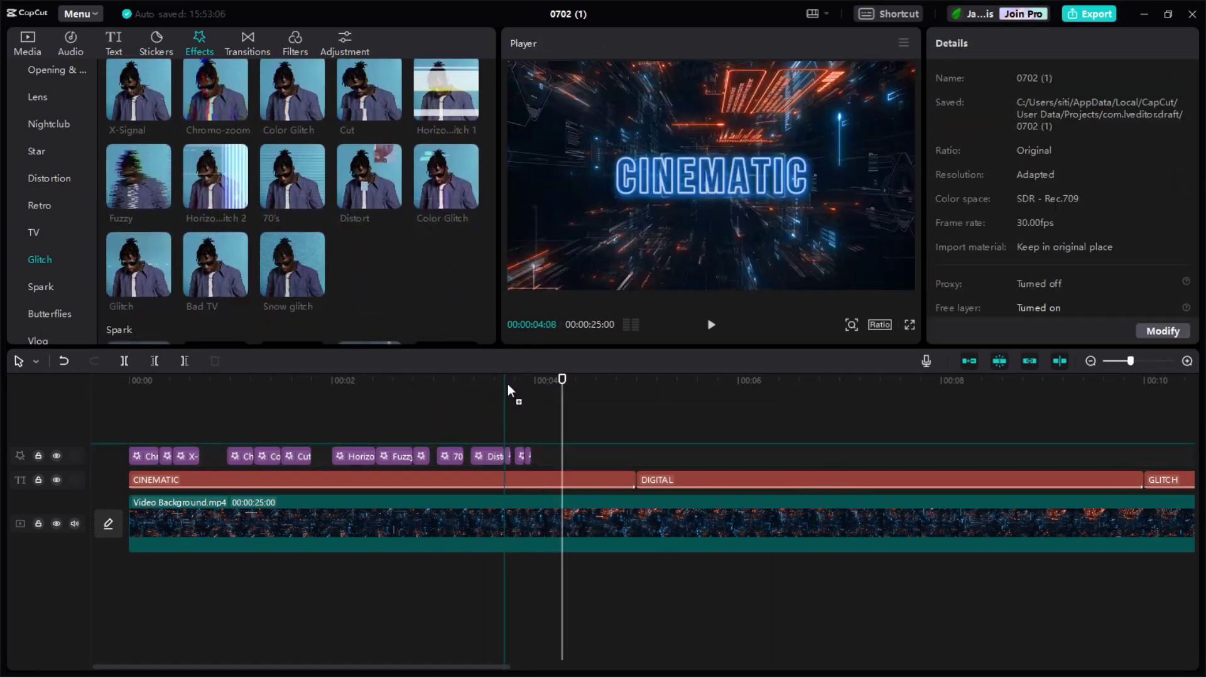
left_click_drag(509, 386, 535, 457)
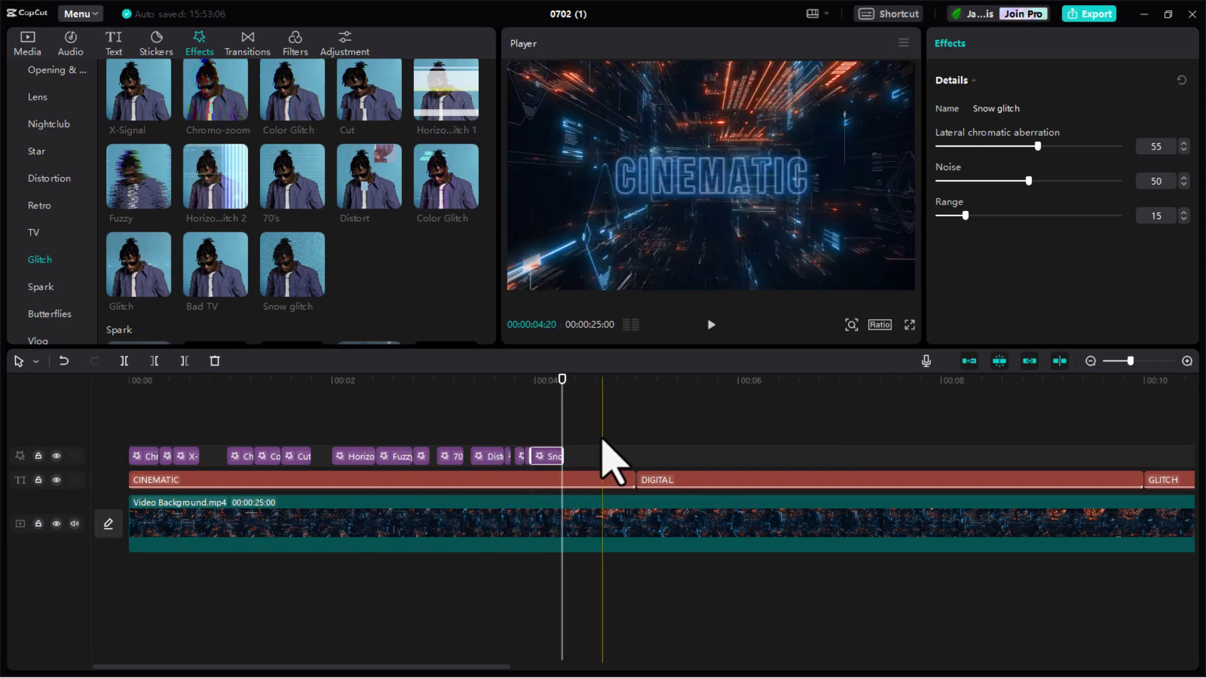
Step: Select all the glitch effect clips above the CINEMATIC title and group them
left_click(523, 456, "ctrl")
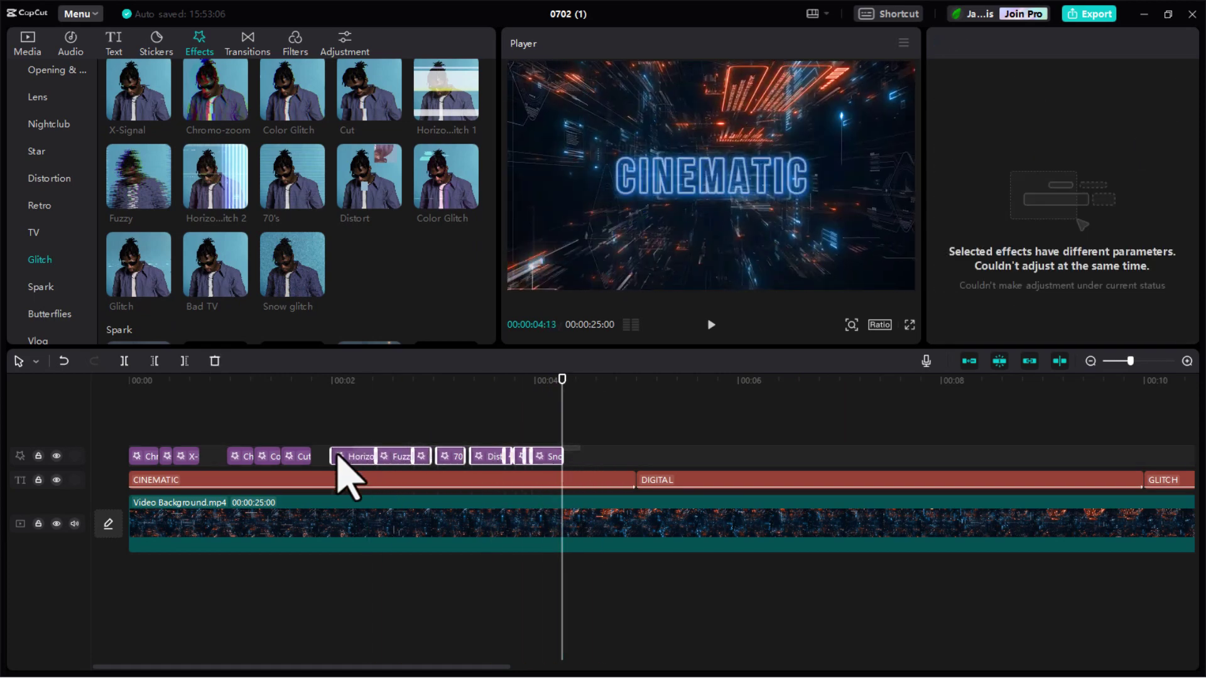
right_click(148, 468)
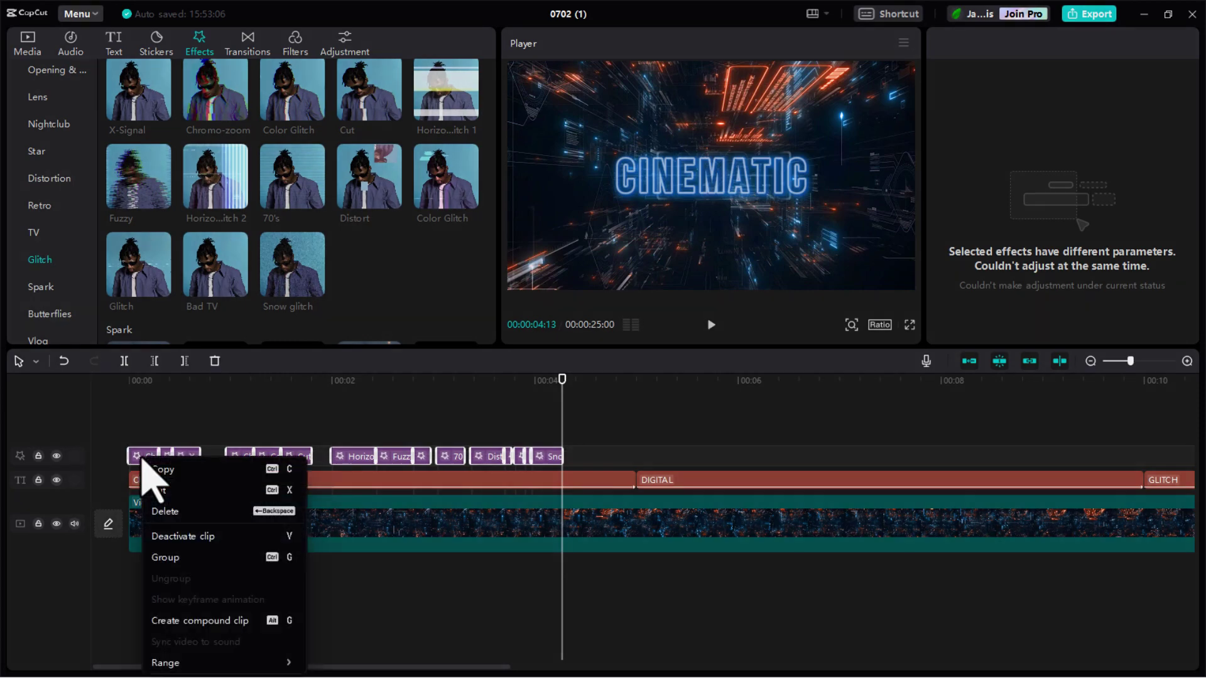
left_click(193, 558)
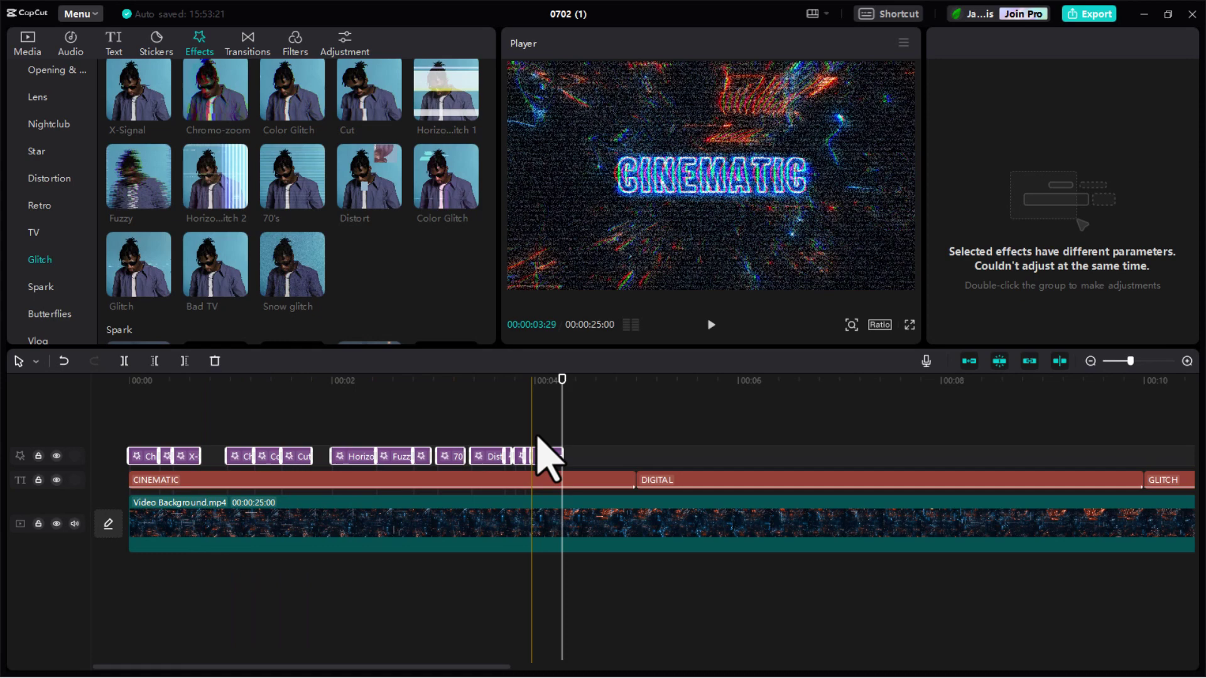
Step: Duplicate the grouped glitch effects onto a second row above, ending where the CINEMATIC title ends
right_click(493, 459)
left_click(517, 477)
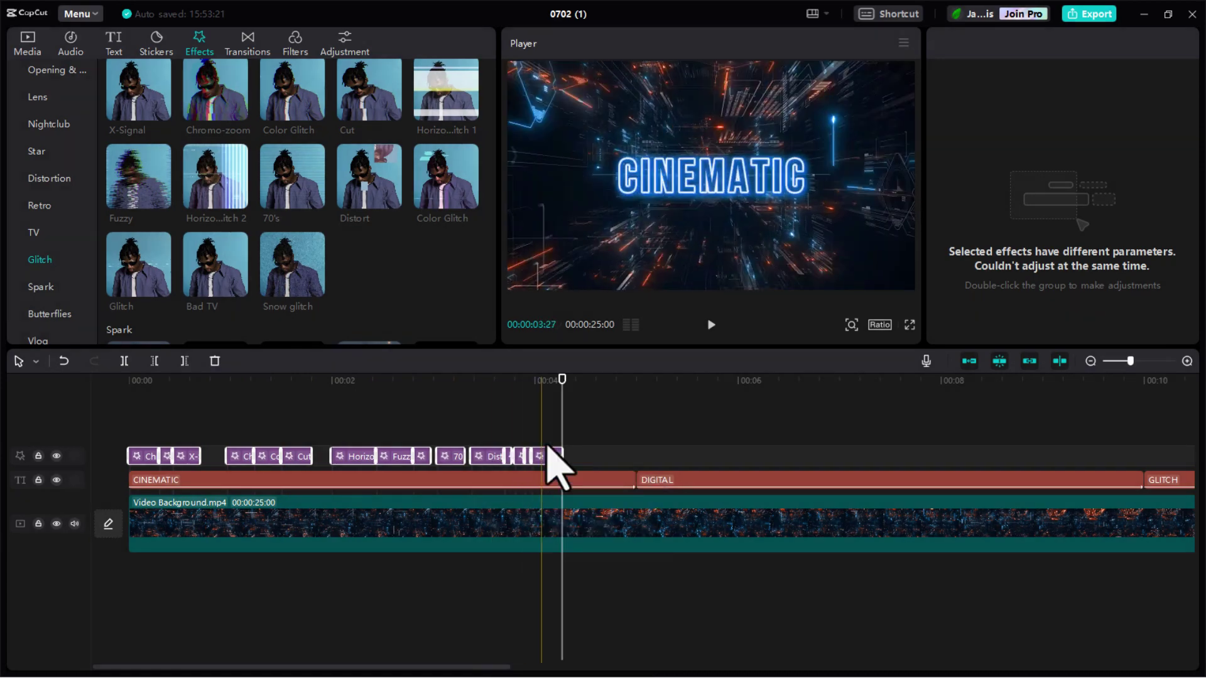
right_click(588, 460)
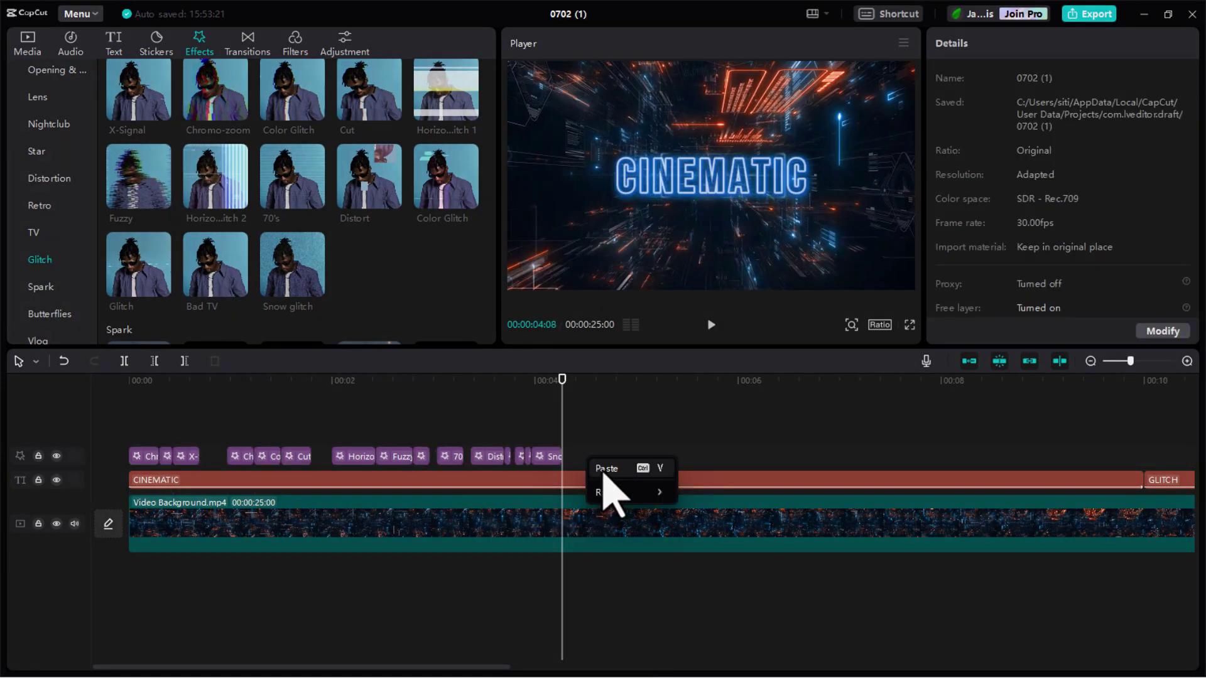
left_click(607, 468)
left_click_drag(691, 458, 345, 439)
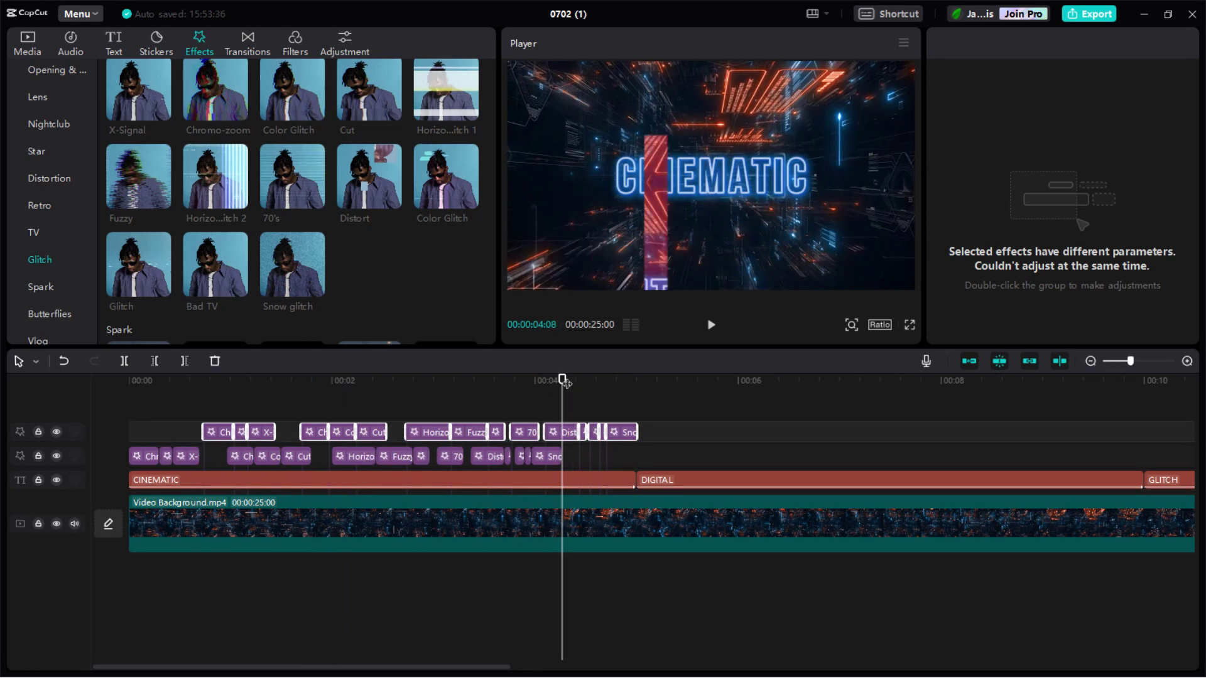
left_click_drag(563, 380, 294, 395)
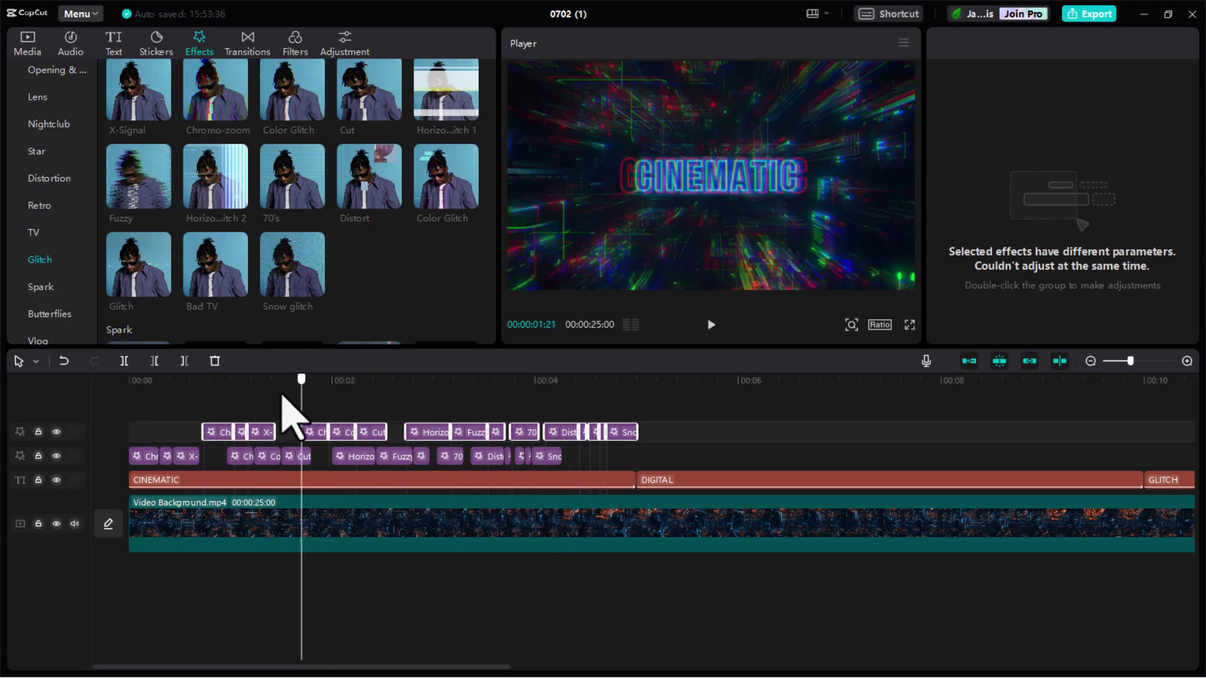
Step: Select both rows of glitch effects above the CINEMATIC title and group them together
left_click(463, 395)
left_click(618, 420)
left_click_drag(618, 419, 172, 471)
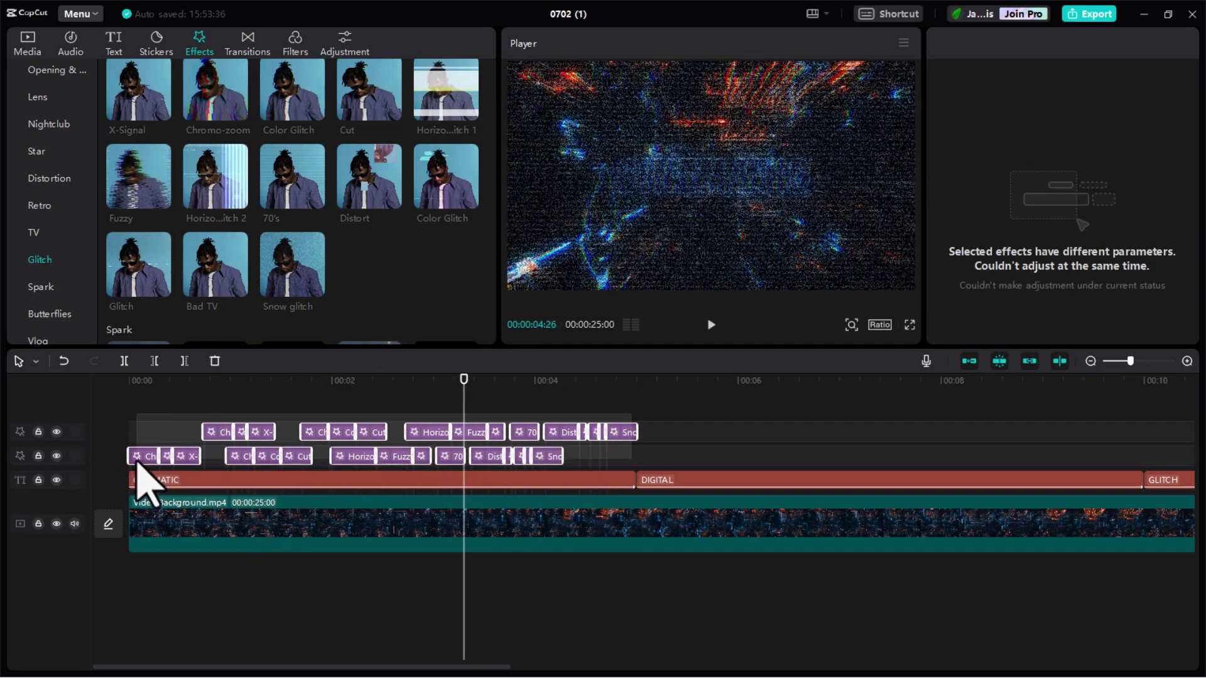
right_click(299, 457)
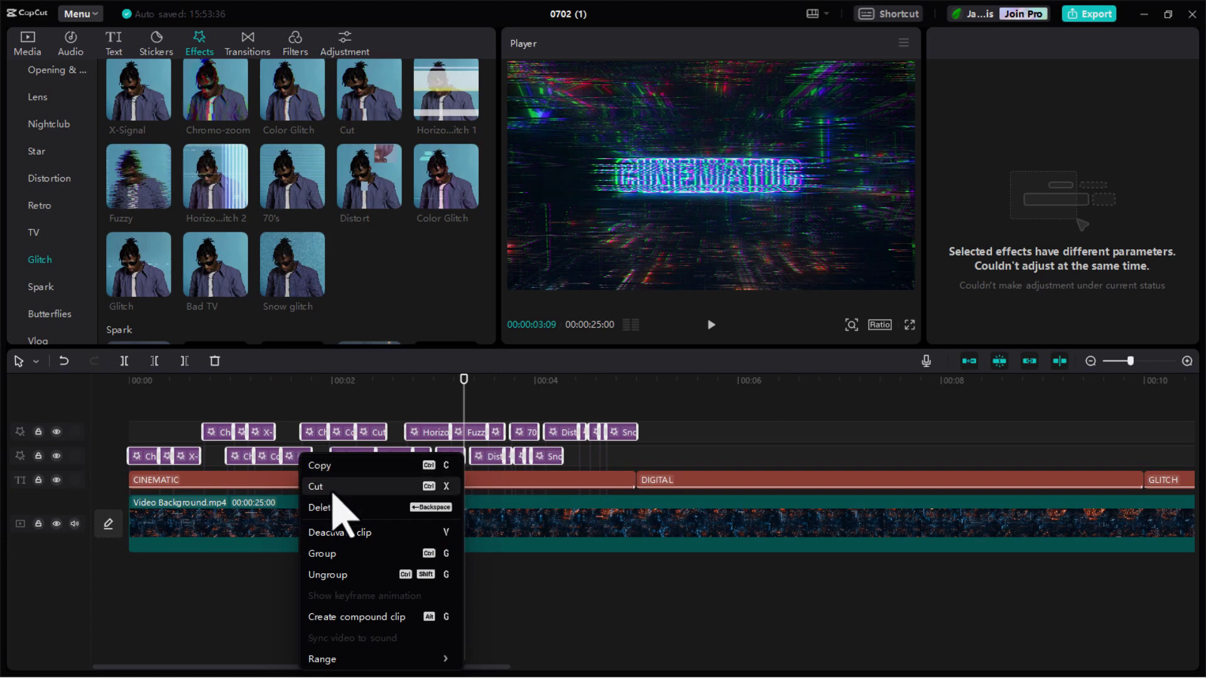
left_click(345, 554)
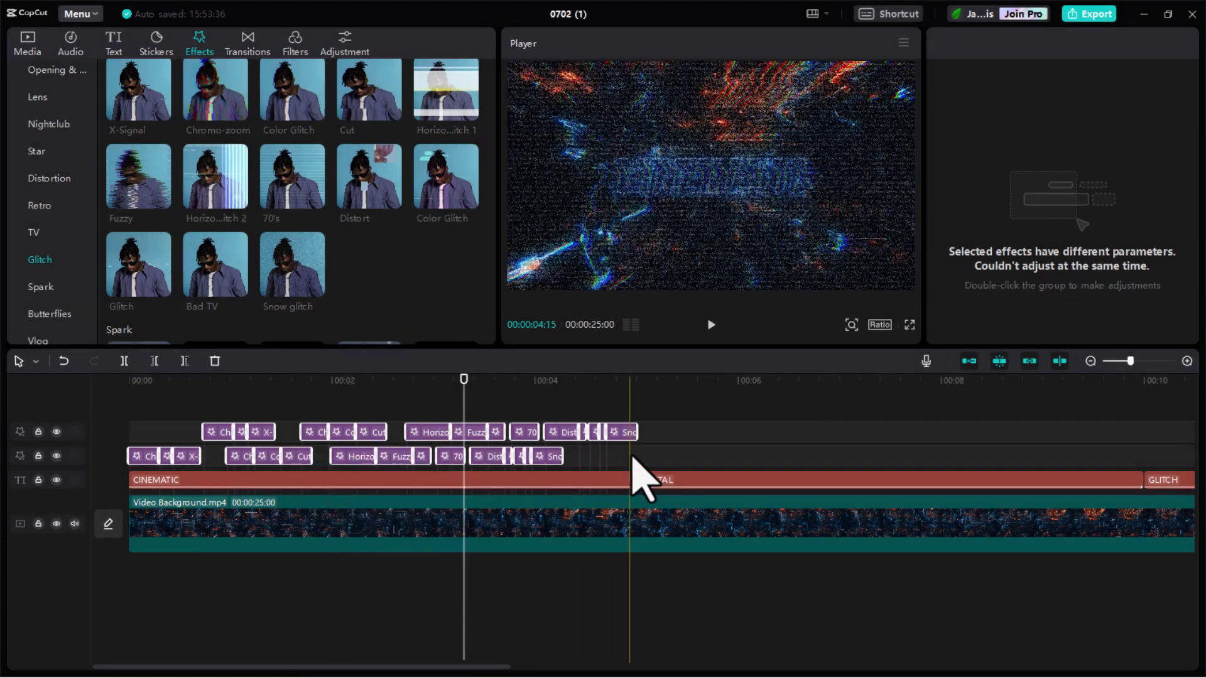
Step: Copy the two-row glitch group and paste it above the DIGITAL title, aligned with that title's start
left_click(587, 457)
left_click(554, 457)
right_click(552, 457)
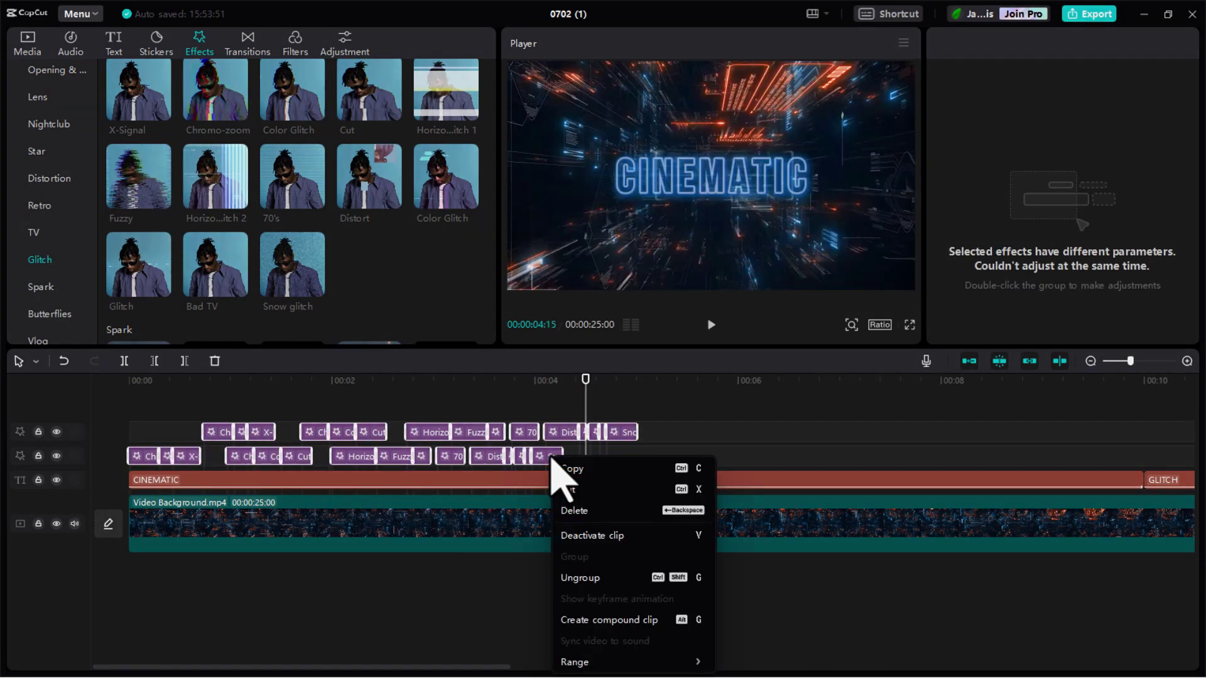
left_click(588, 476)
right_click(681, 456)
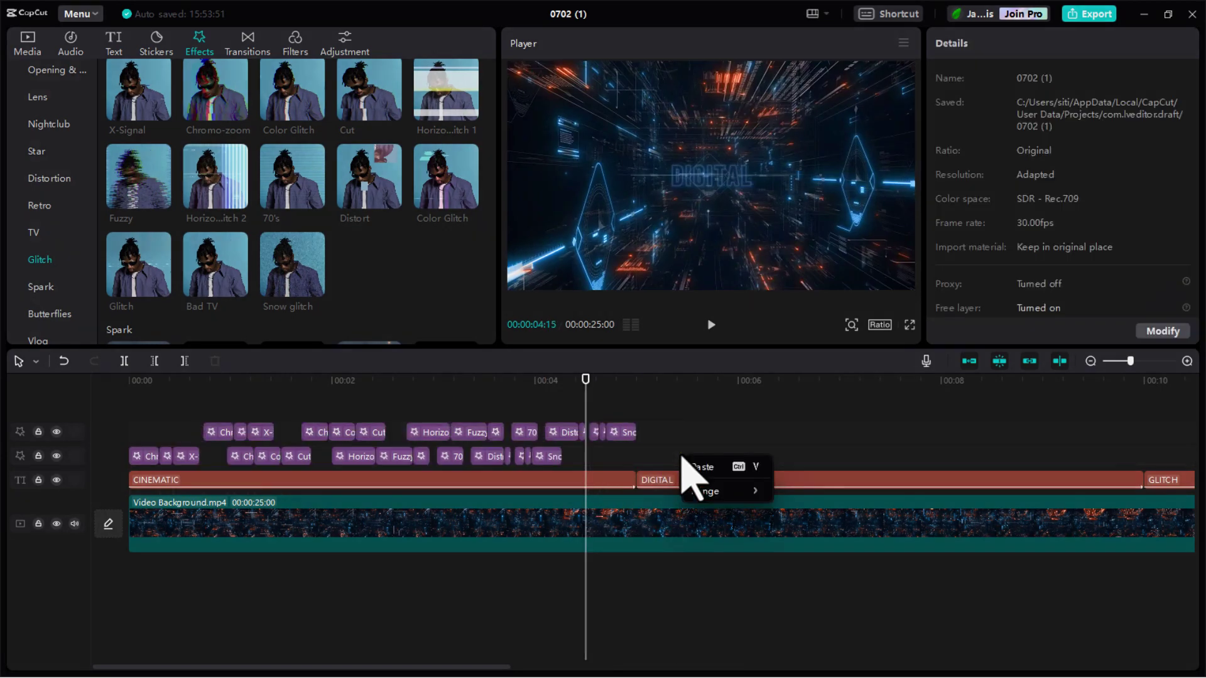
left_click(701, 467)
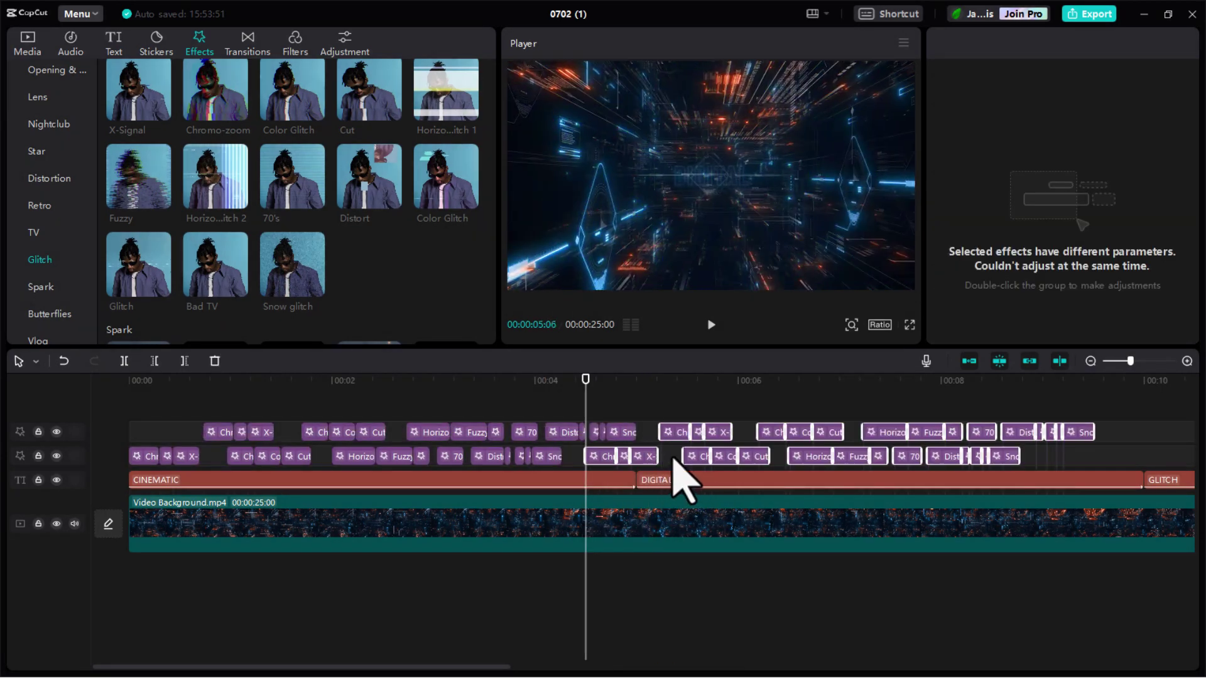
left_click_drag(674, 459, 702, 457)
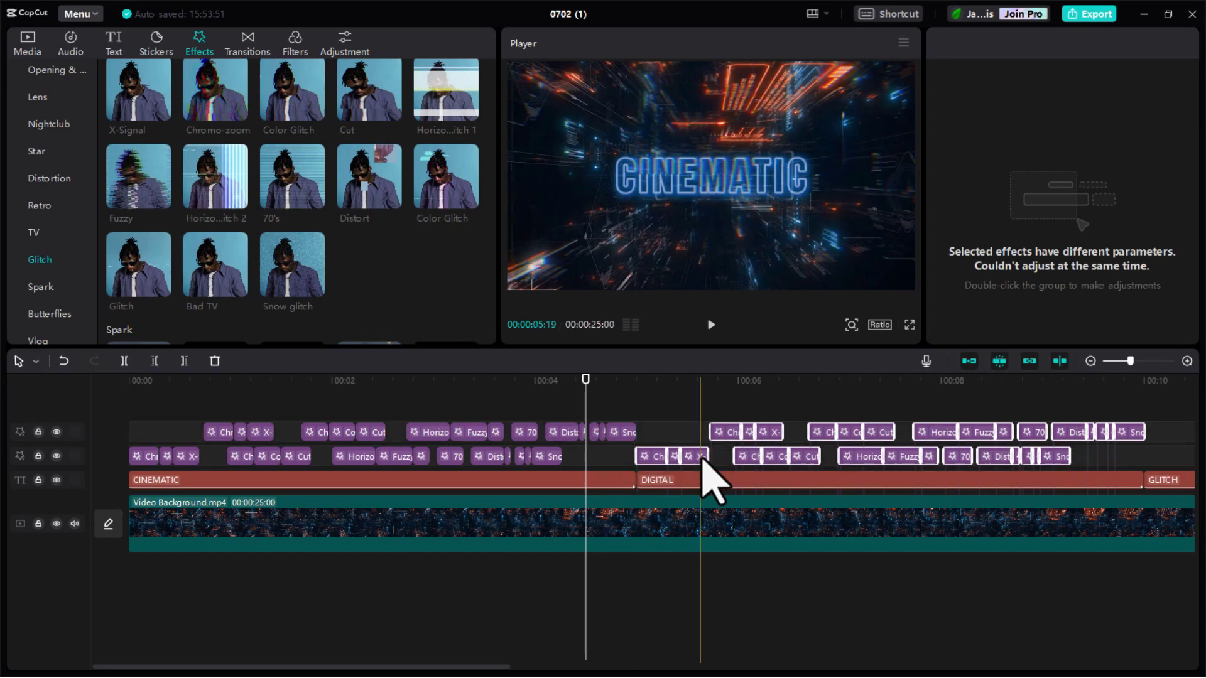
left_click_drag(471, 667, 716, 660)
right_click(694, 454)
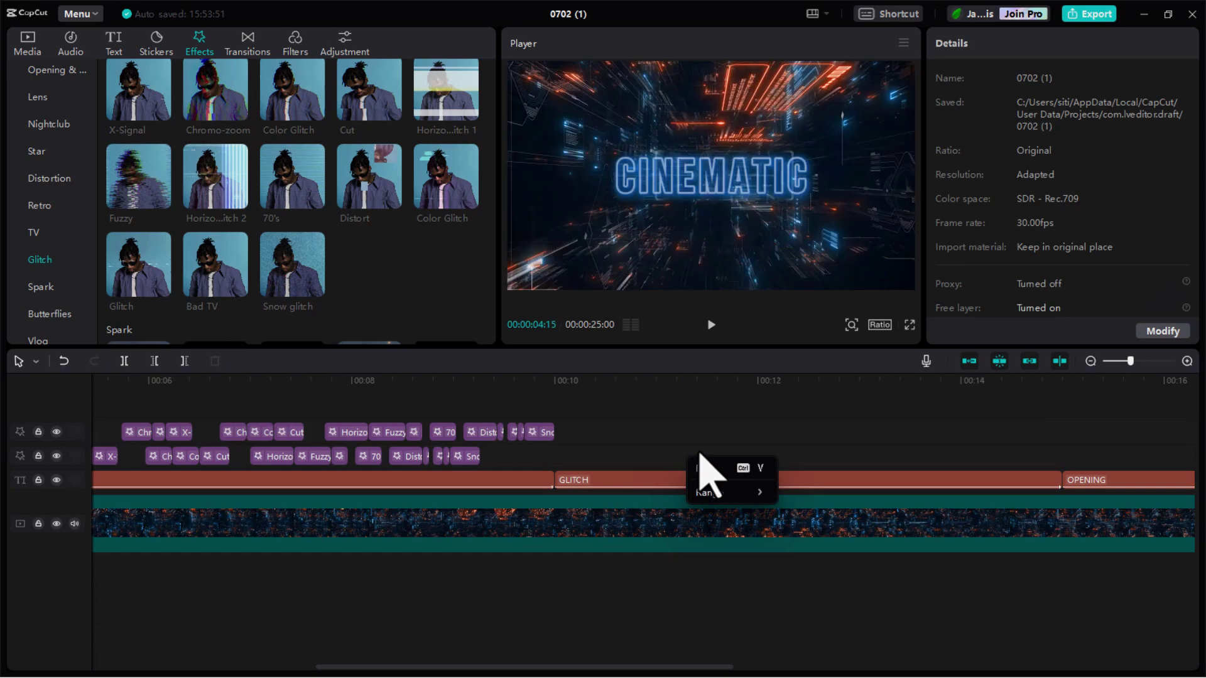
left_click(706, 469)
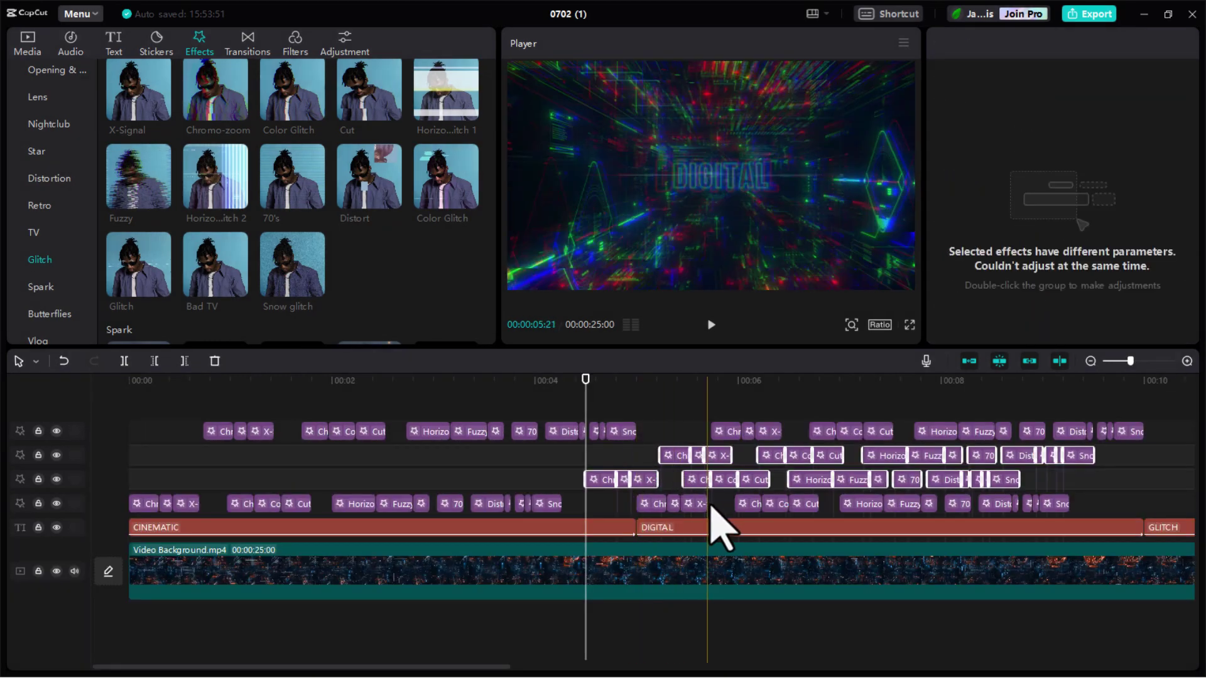
left_click_drag(483, 666, 721, 626)
key("ctrl+z")
Step: Paste the two-row glitch group above the GLITCH title, aligned with that title's start
left_click(546, 380)
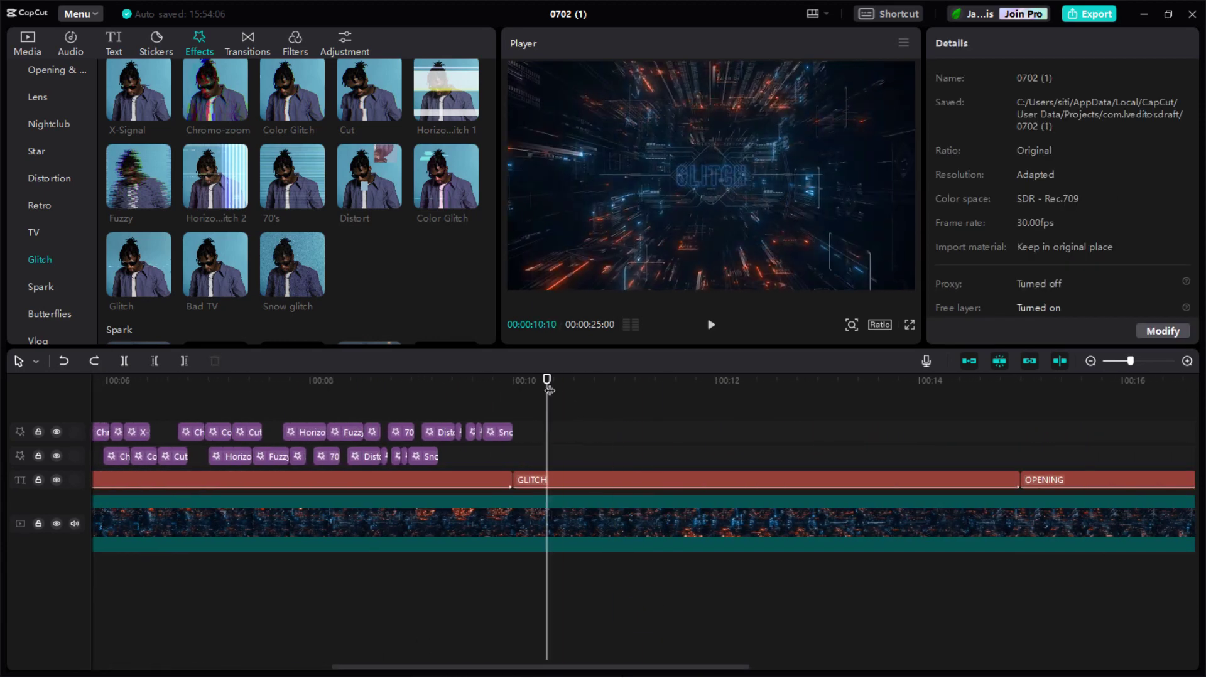
right_click(578, 455)
left_click(597, 464)
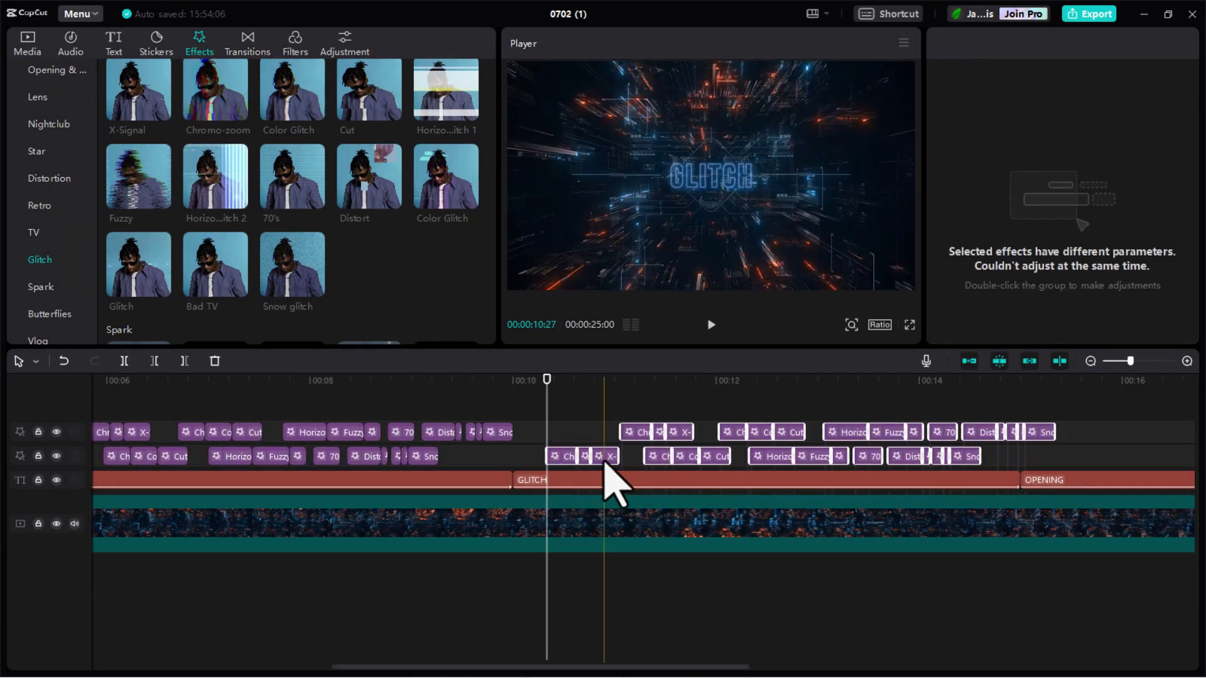
left_click_drag(588, 466, 585, 492)
Step: Paste the two-row glitch group above the OPENING title, aligned with that title's start
left_click_drag(631, 668, 766, 665)
left_click(675, 381)
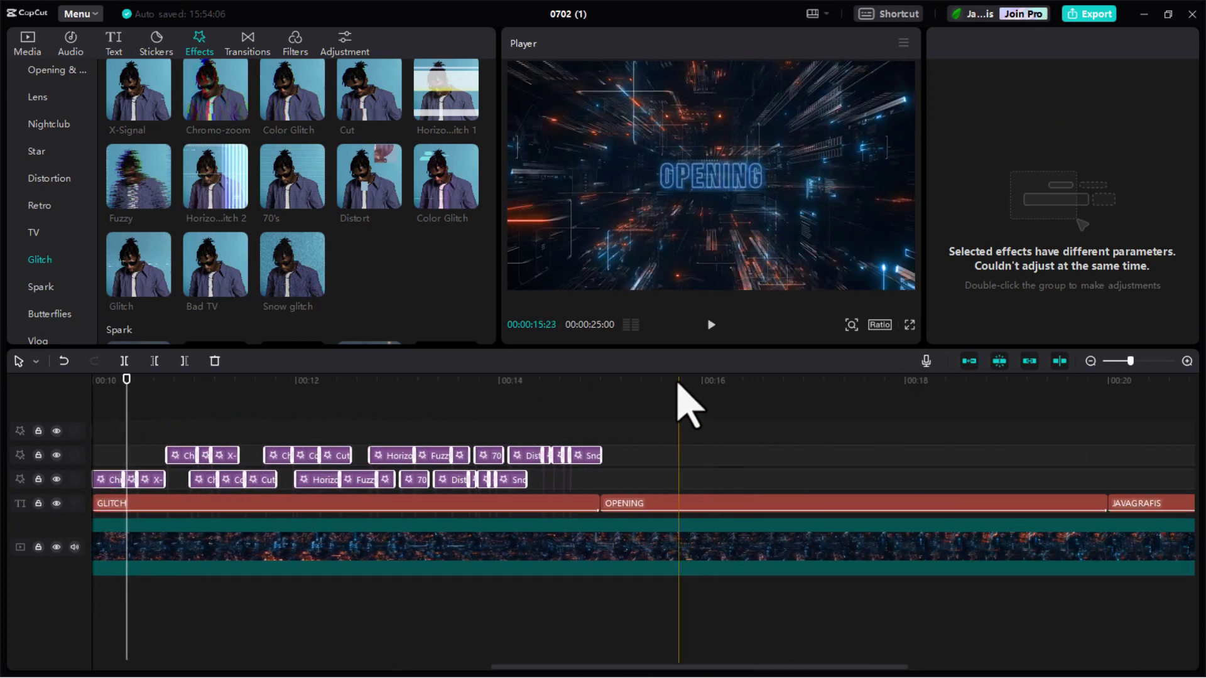
right_click(684, 482)
left_click(709, 494)
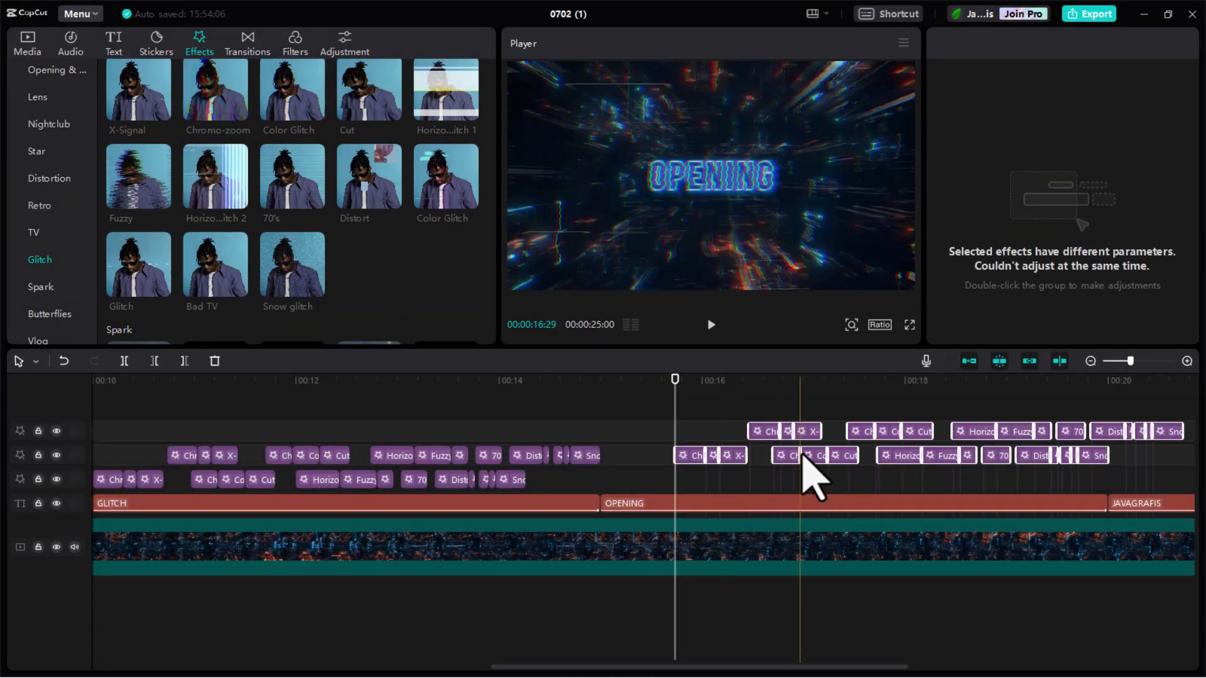
left_click_drag(847, 458, 778, 507)
Step: Paste the two-row glitch group above the JAVAGRAFIS title, starting where that title starts
left_click(786, 666)
left_click_drag(863, 668, 1118, 666)
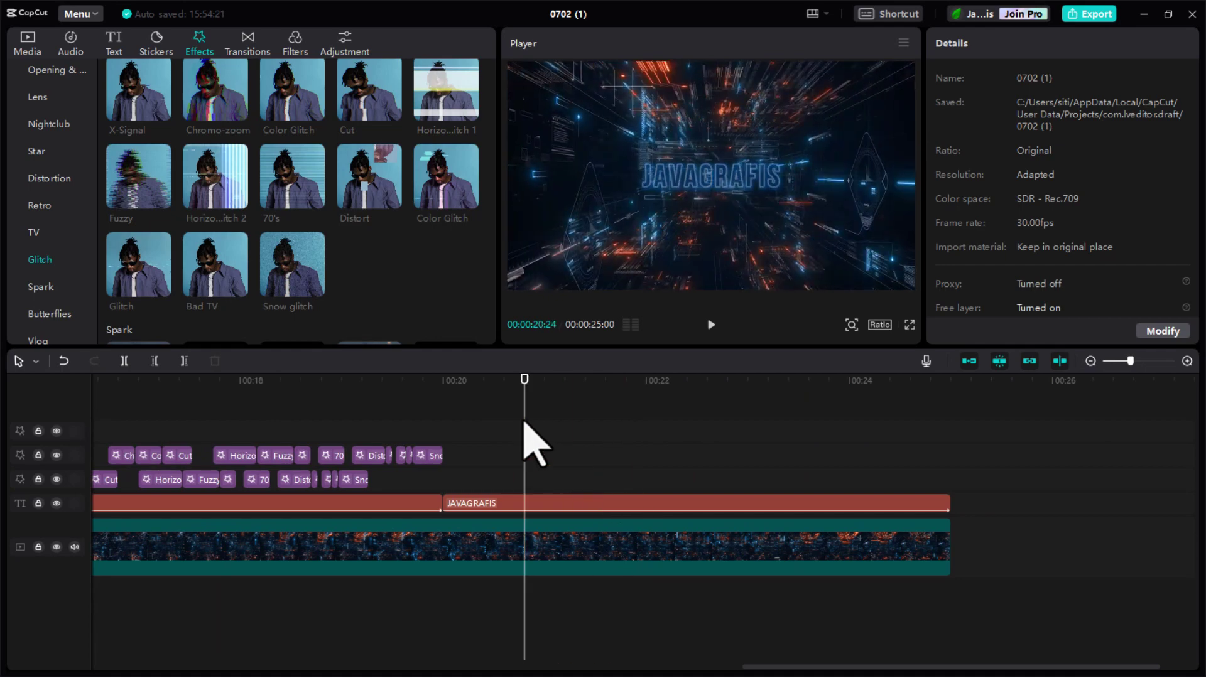
right_click(545, 491)
left_click(578, 496)
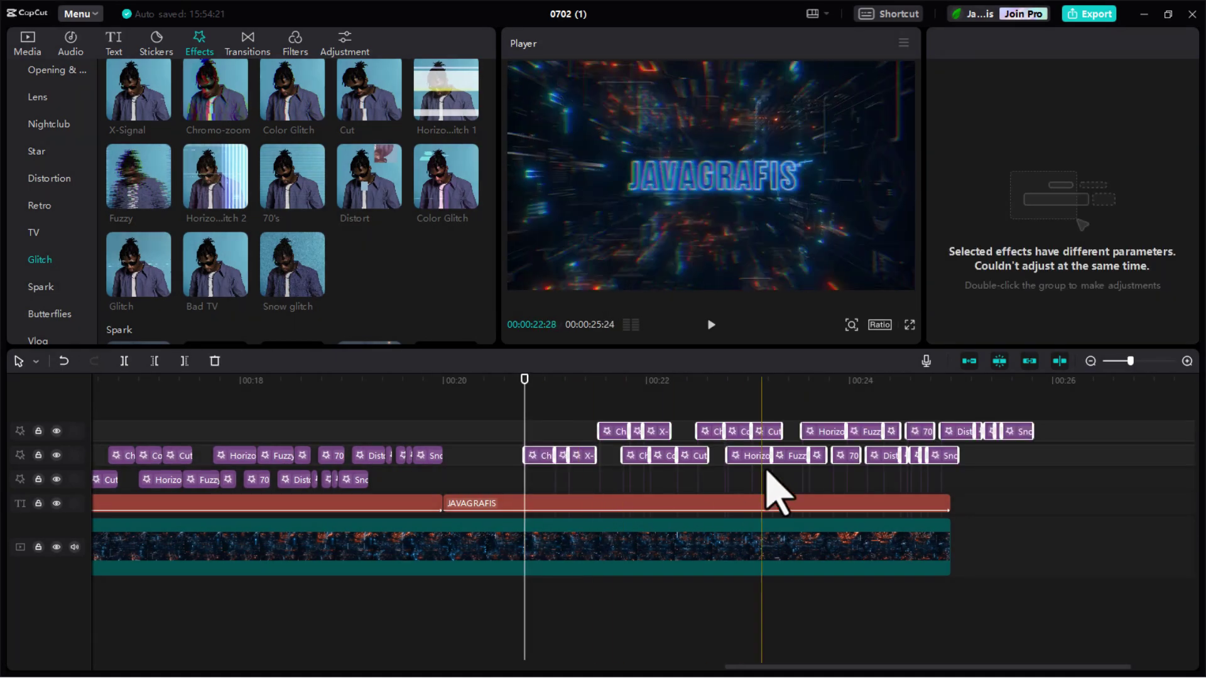
left_click_drag(788, 476, 713, 486)
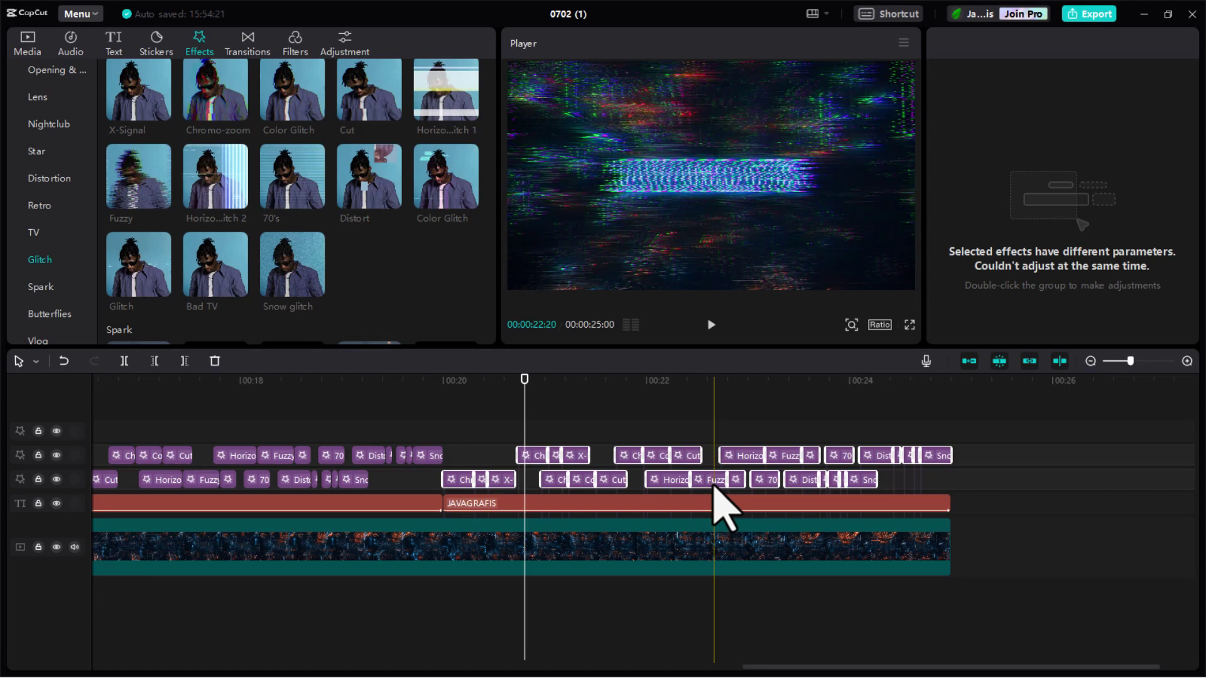
Step: Combine the CINEMATIC title and the glitch effects above it into a compound clip
scroll(716, 505, "down", 6)
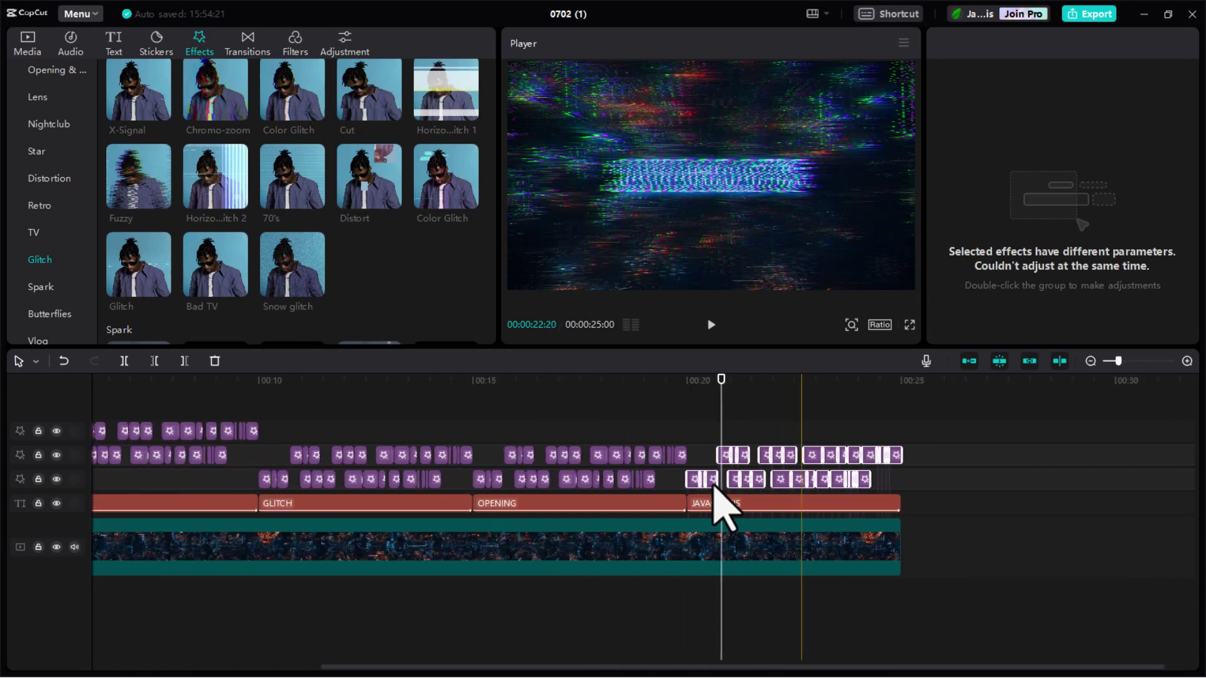
scroll(721, 506, "down", 2)
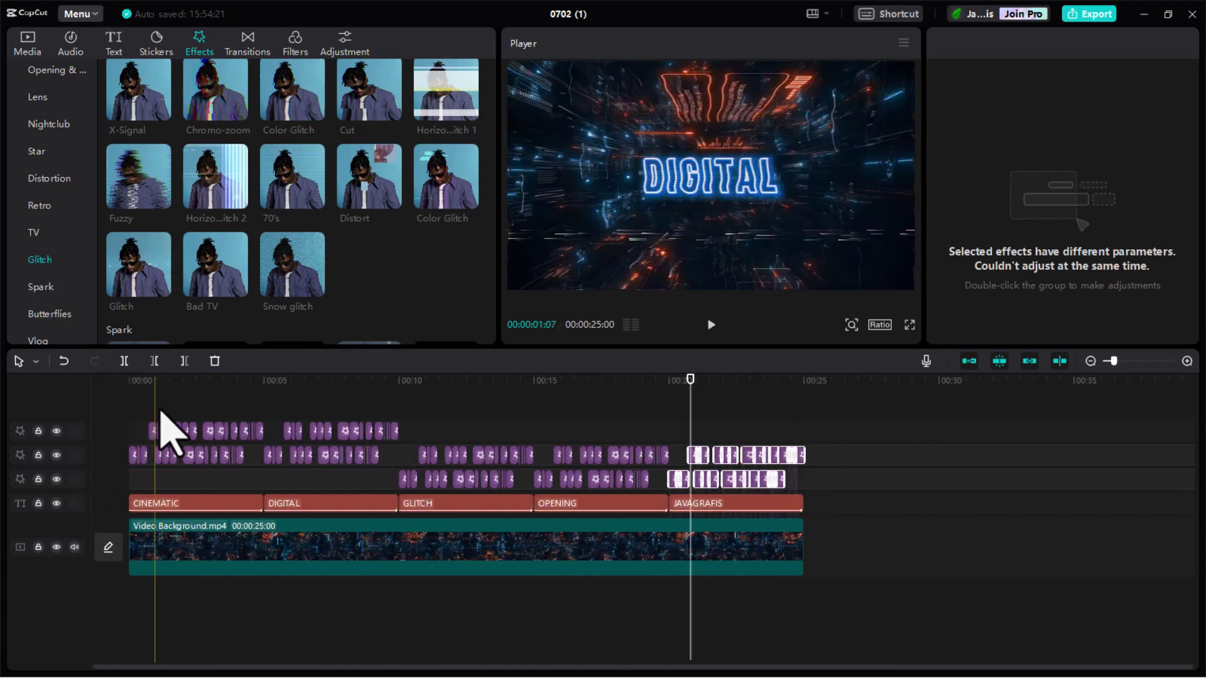
left_click_drag(172, 432, 197, 507)
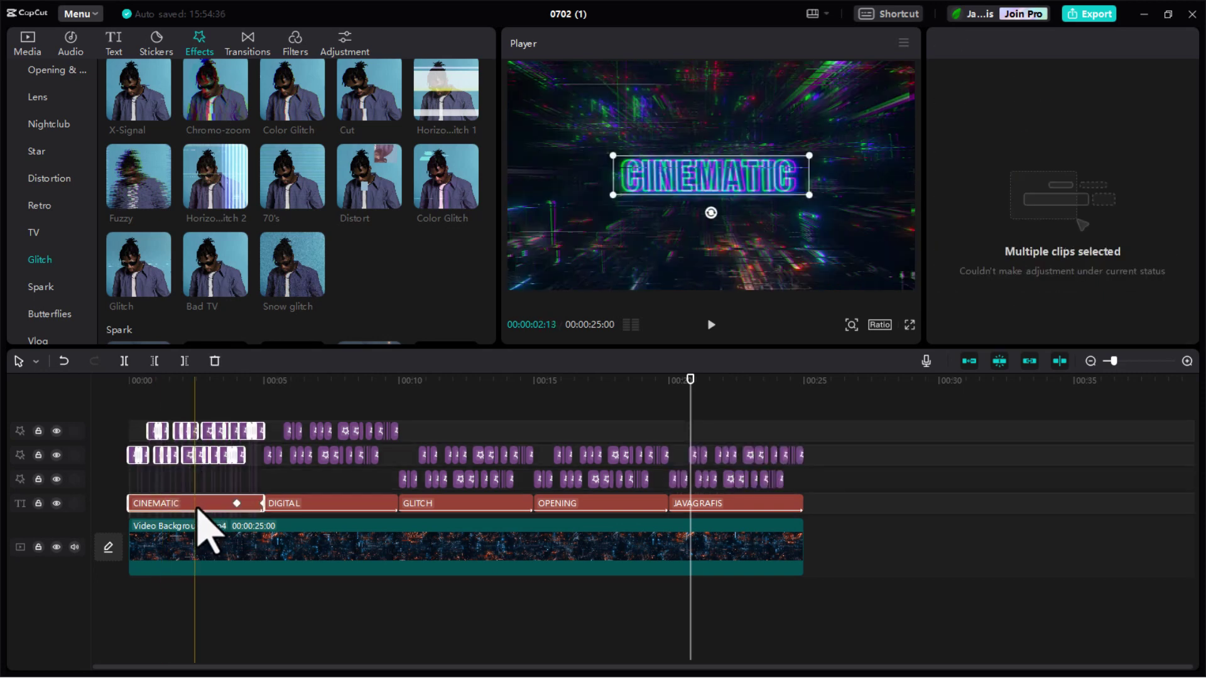
right_click(197, 508)
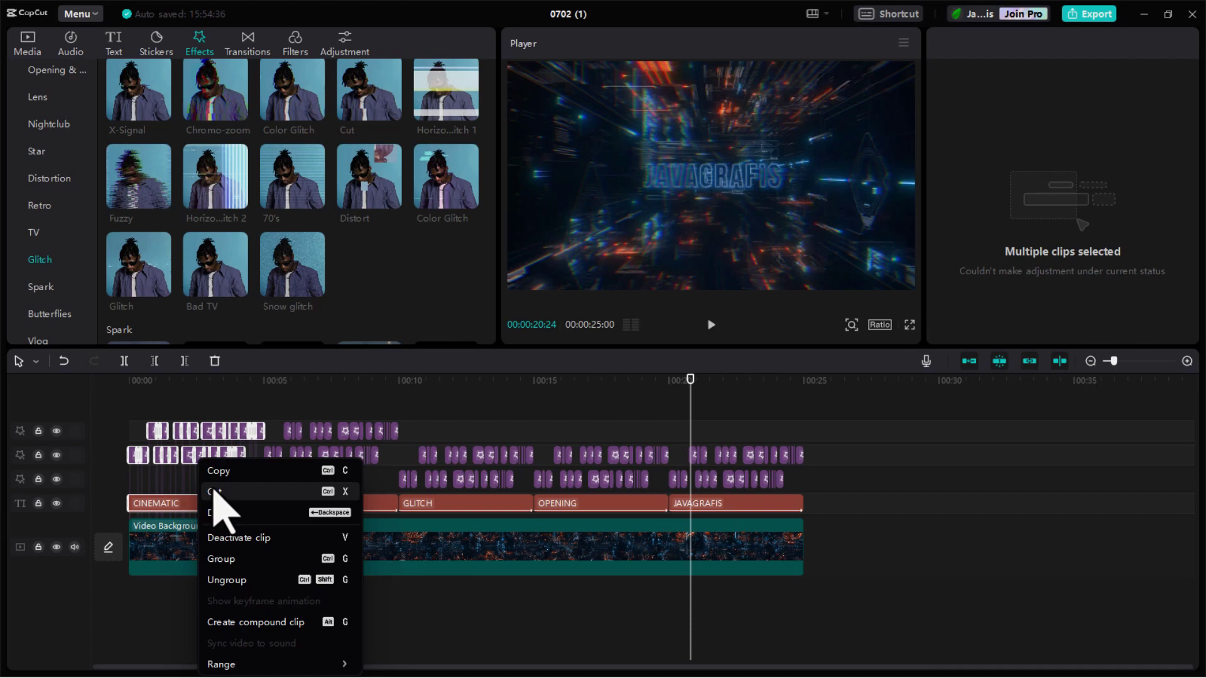
left_click(217, 624)
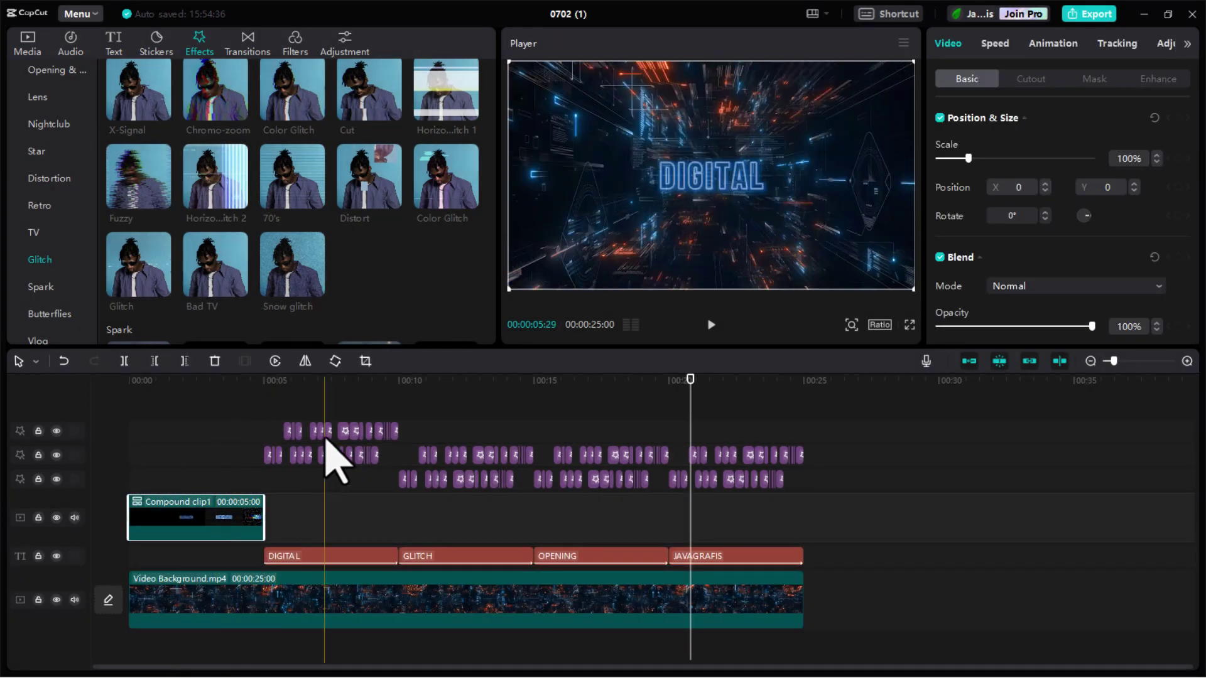
Step: Combine the DIGITAL title and the glitch effects above it into a compound clip
left_click_drag(329, 413, 349, 557)
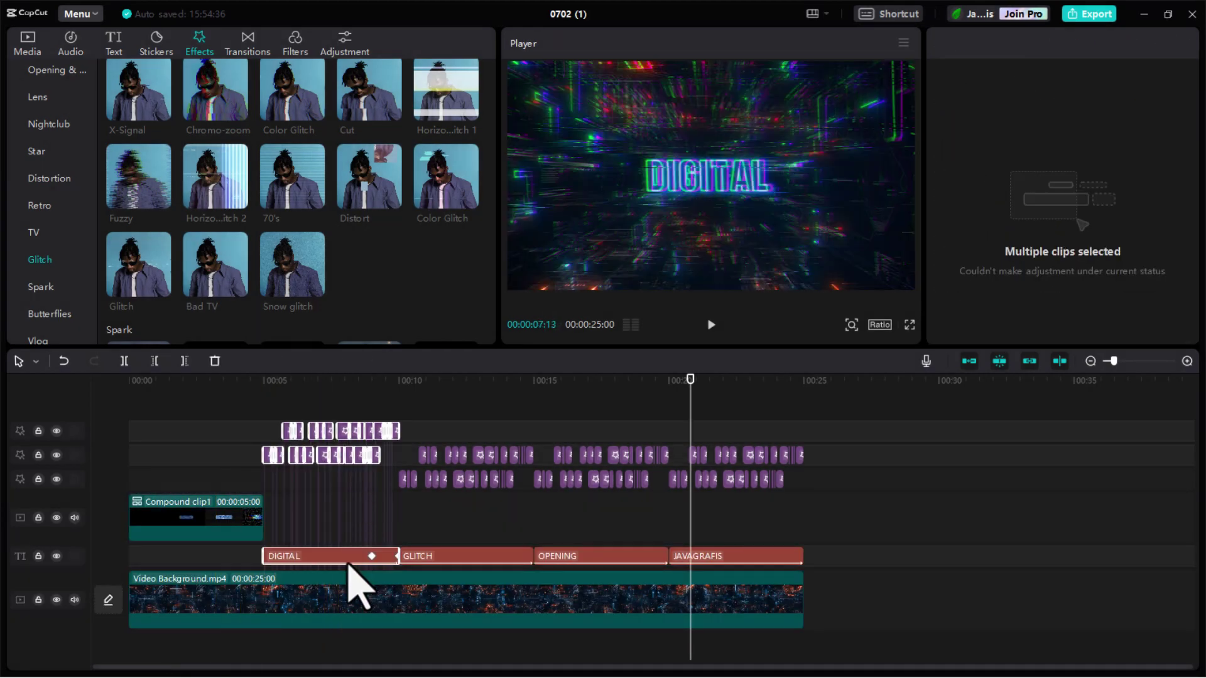
right_click(349, 562)
left_click(372, 622)
Step: Combine the GLITCH title and its glitch effects into a compound clip, and line up the first three compound clips on one track
mouse_move(471, 564)
left_mouse_down()
mouse_move(471, 403)
mouse_move(474, 587)
left_mouse_up()
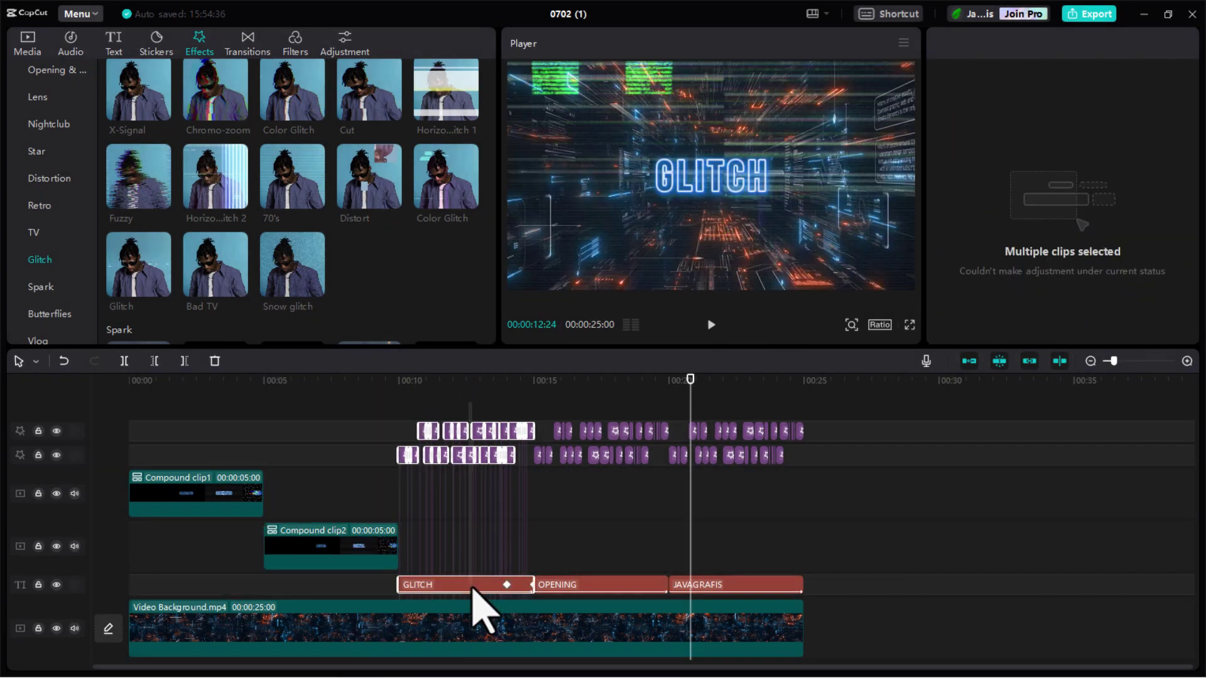
right_click(474, 587)
left_click(528, 622)
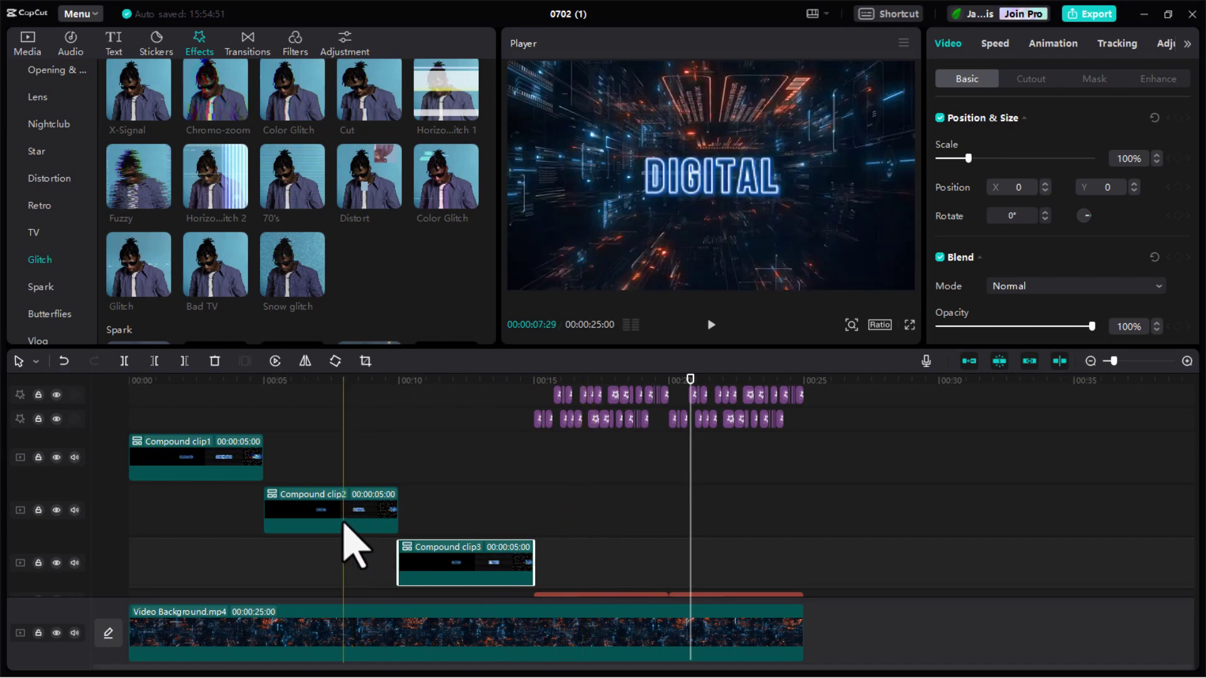
left_click_drag(342, 522, 339, 568)
left_click_drag(205, 485, 203, 526)
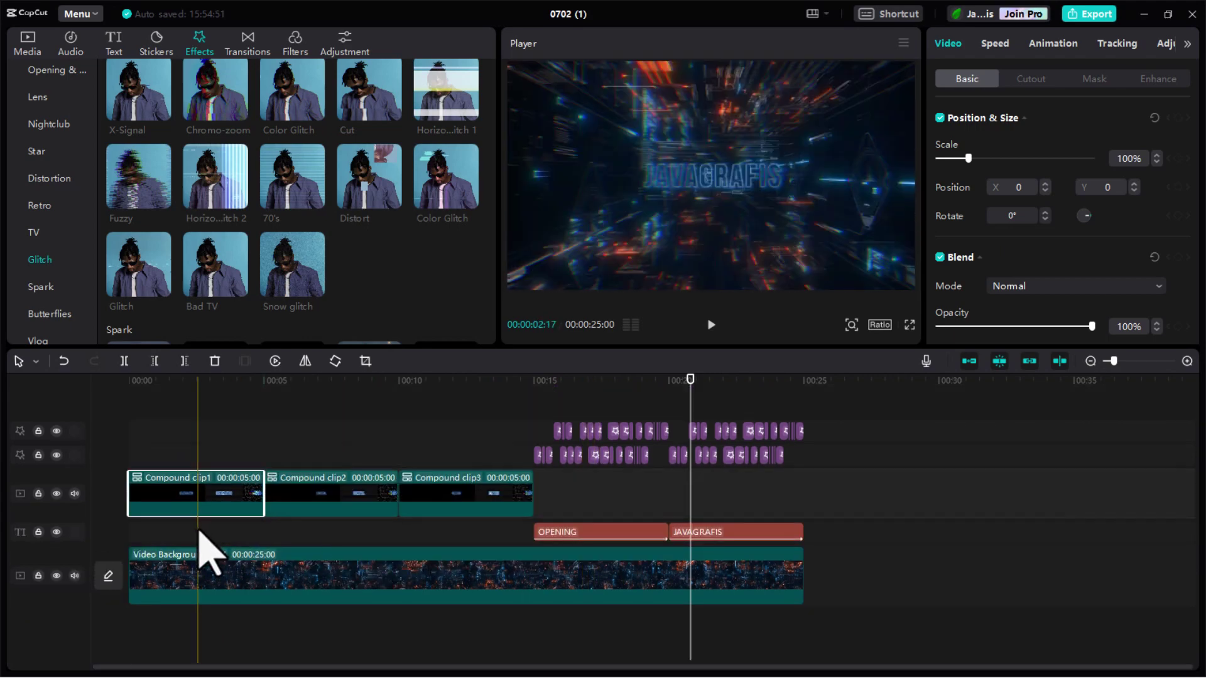
Step: Combine the OPENING and JAVAGRAFIS titles, each with its own glitch effects, into two separate compound clips
left_click_drag(638, 400, 613, 534)
right_click(613, 534)
left_click(637, 627)
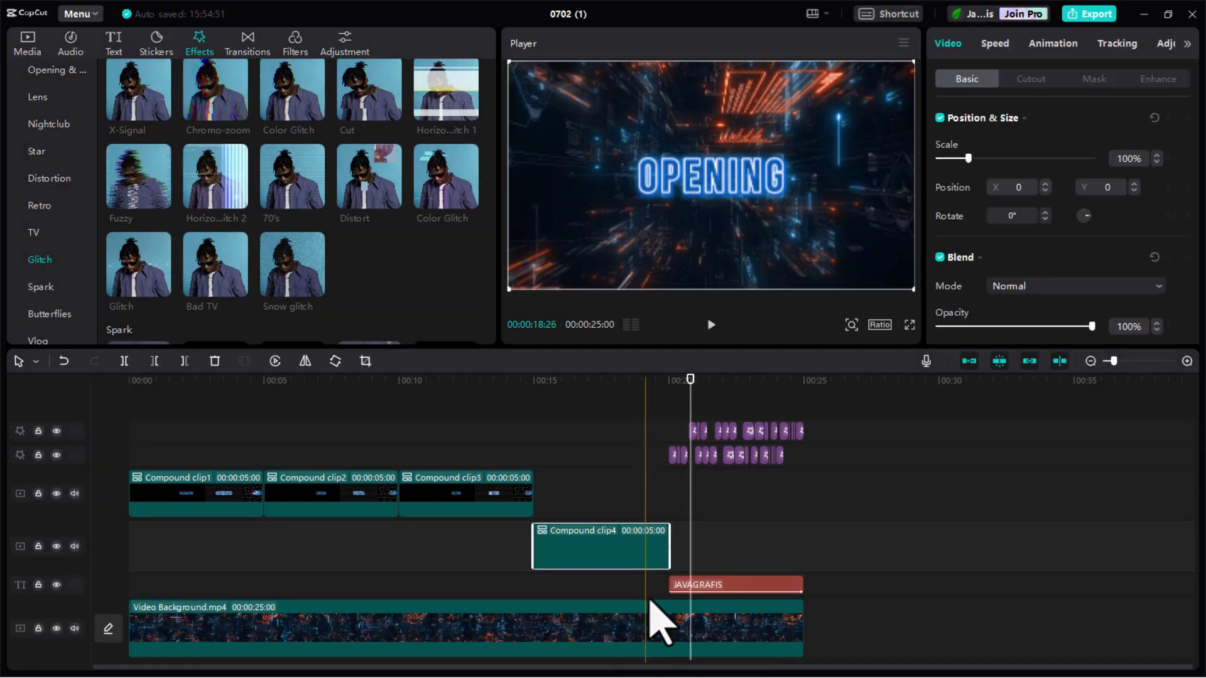
left_click_drag(732, 479, 738, 587)
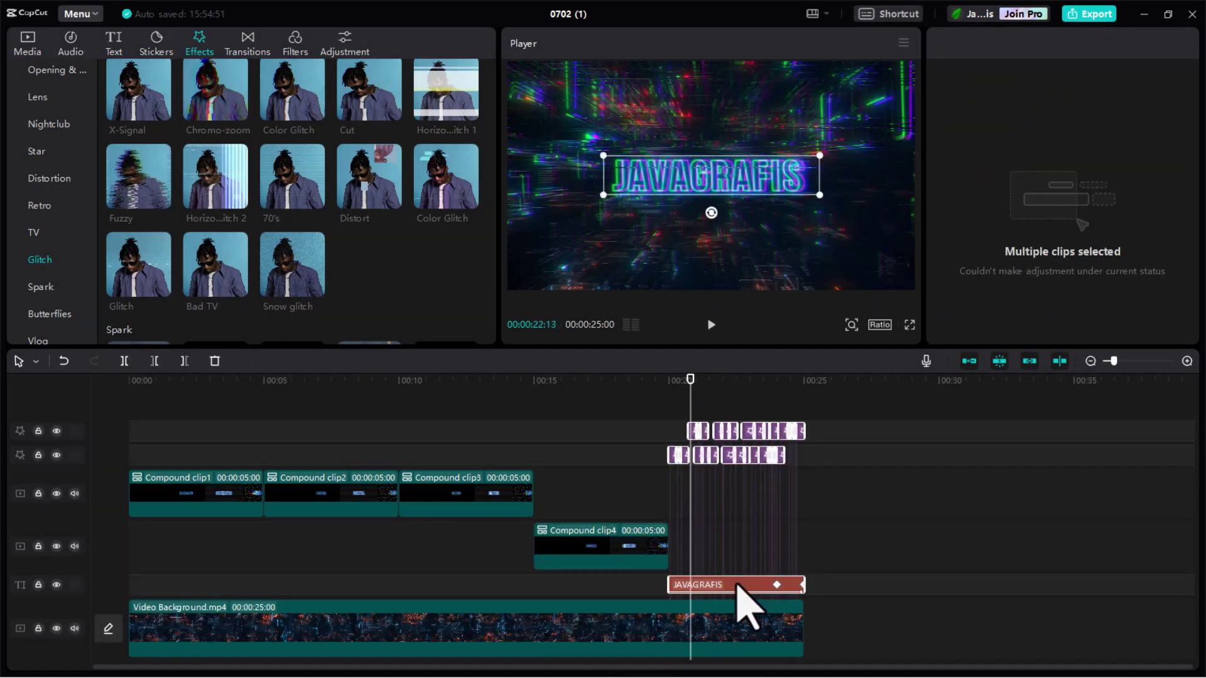
right_click(739, 588)
left_click(761, 622)
Step: Move the first four compound clips down so all five sit end to end on one track above Video Background.mp4
left_click_drag(565, 517, 566, 573)
left_click_drag(464, 461, 469, 500)
left_click_drag(351, 448, 299, 488)
left_click_drag(213, 455, 215, 520)
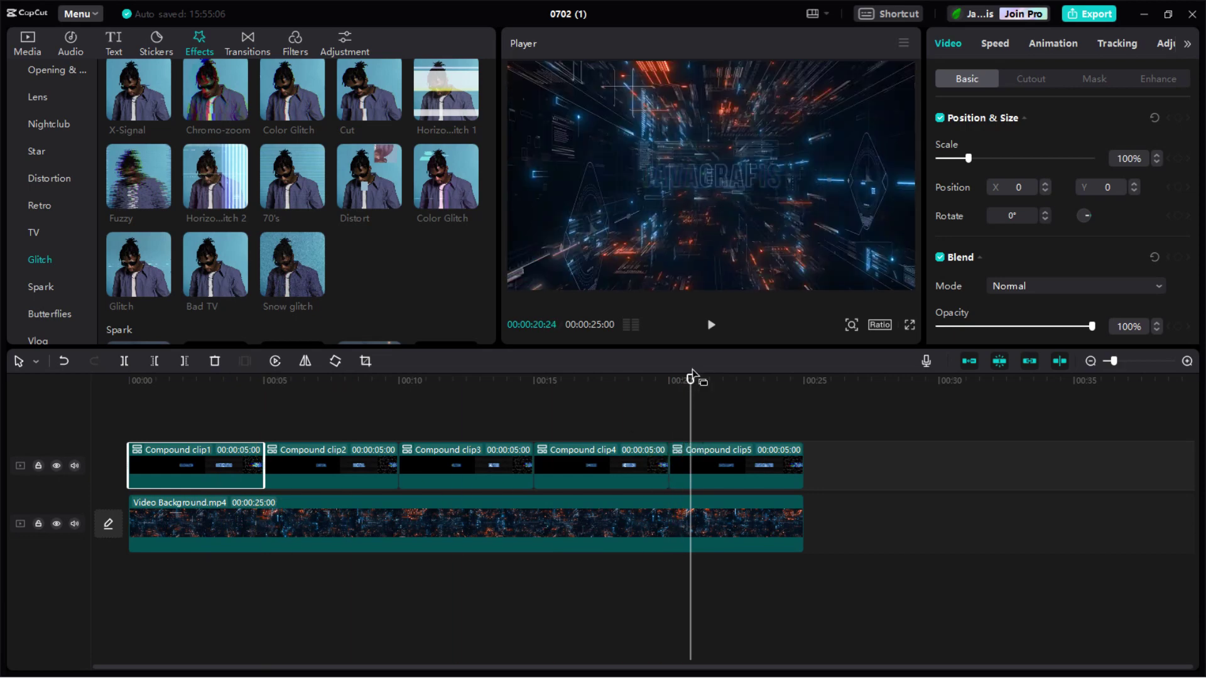
Step: Add the Edge Glow lens effect above the compound clips and stretch it over the whole sequence, from 00:00:00:00 to 00:00:25:00
left_click_drag(690, 377, 125, 422)
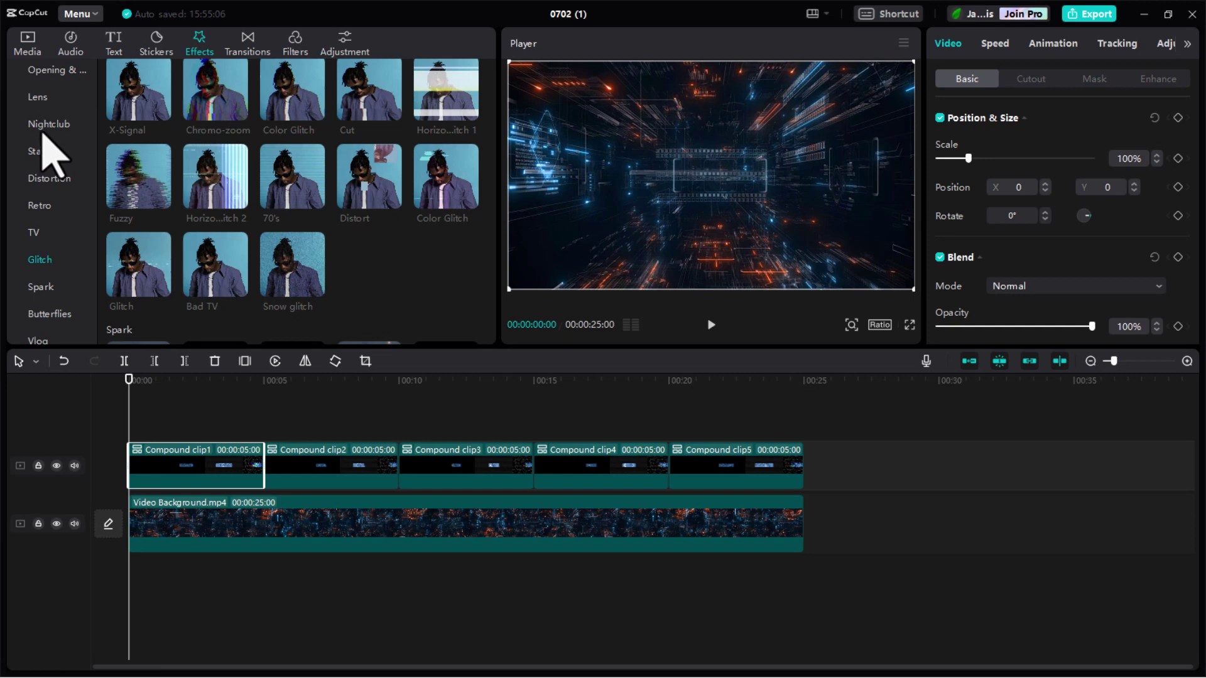
left_click(42, 102)
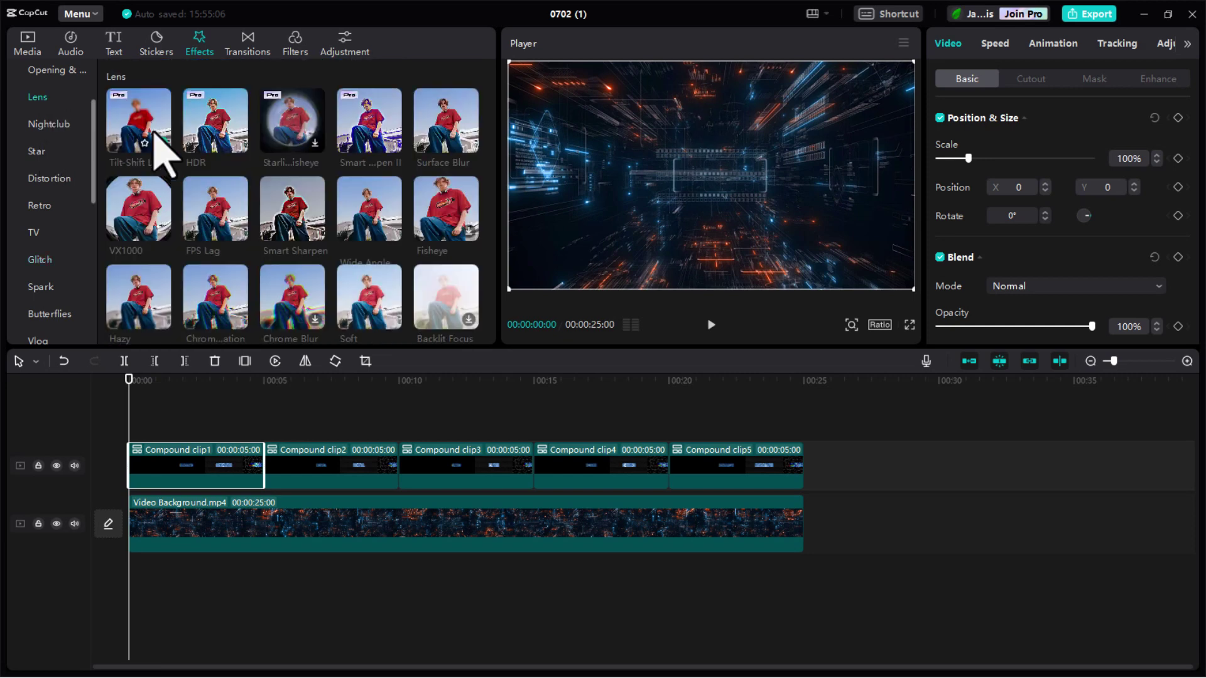
scroll(269, 248, "down", 2)
left_click_drag(390, 277, 126, 438)
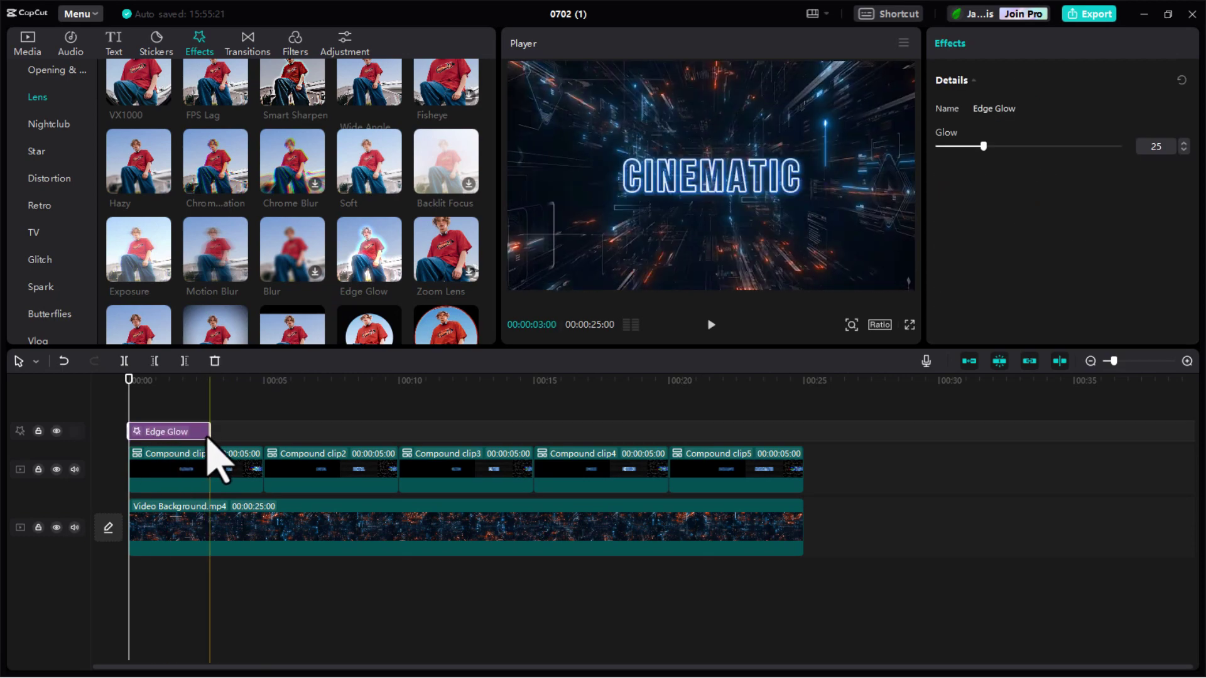
left_click_drag(218, 432, 802, 432)
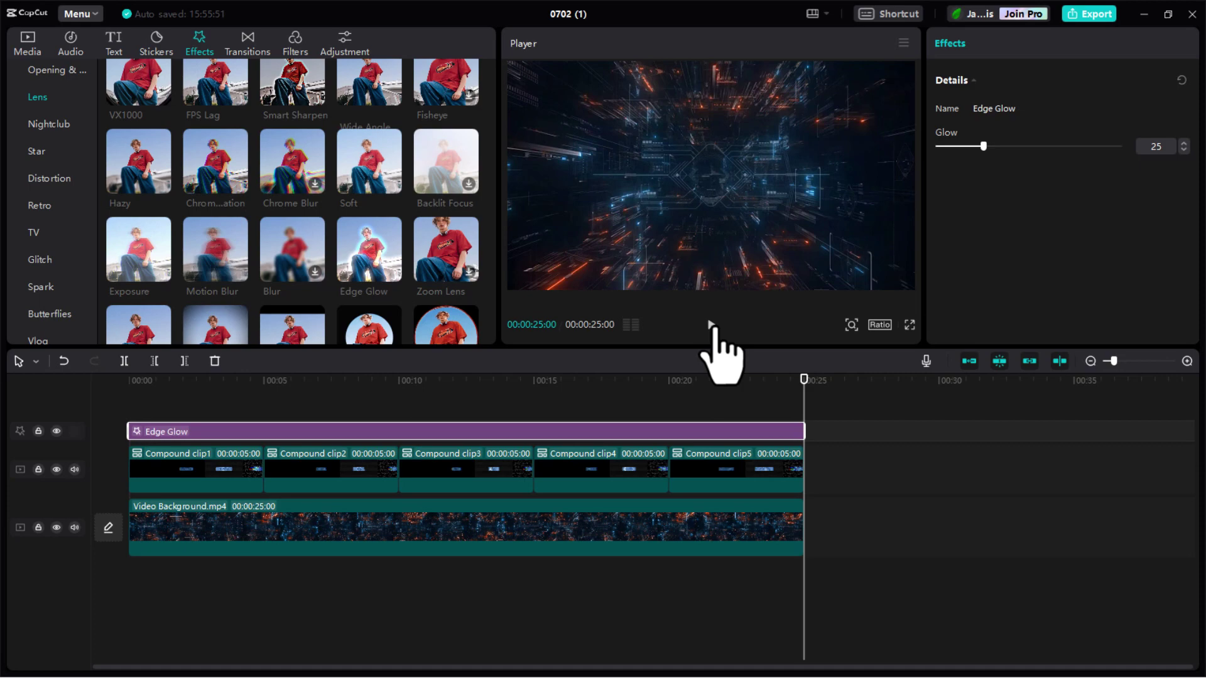
Step: Export the video as 0702 (1) in 1080P, H.264, mp4 at 30fps, and close the export dialog without publishing
left_click(1092, 15)
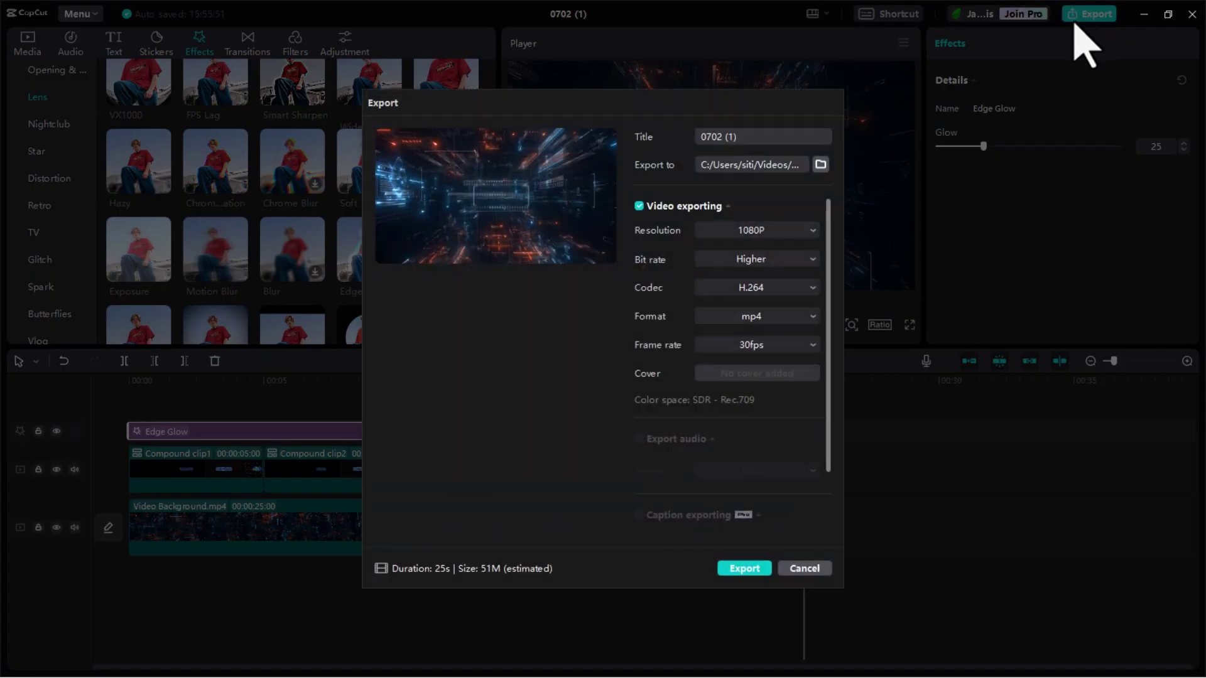
left_click(745, 569)
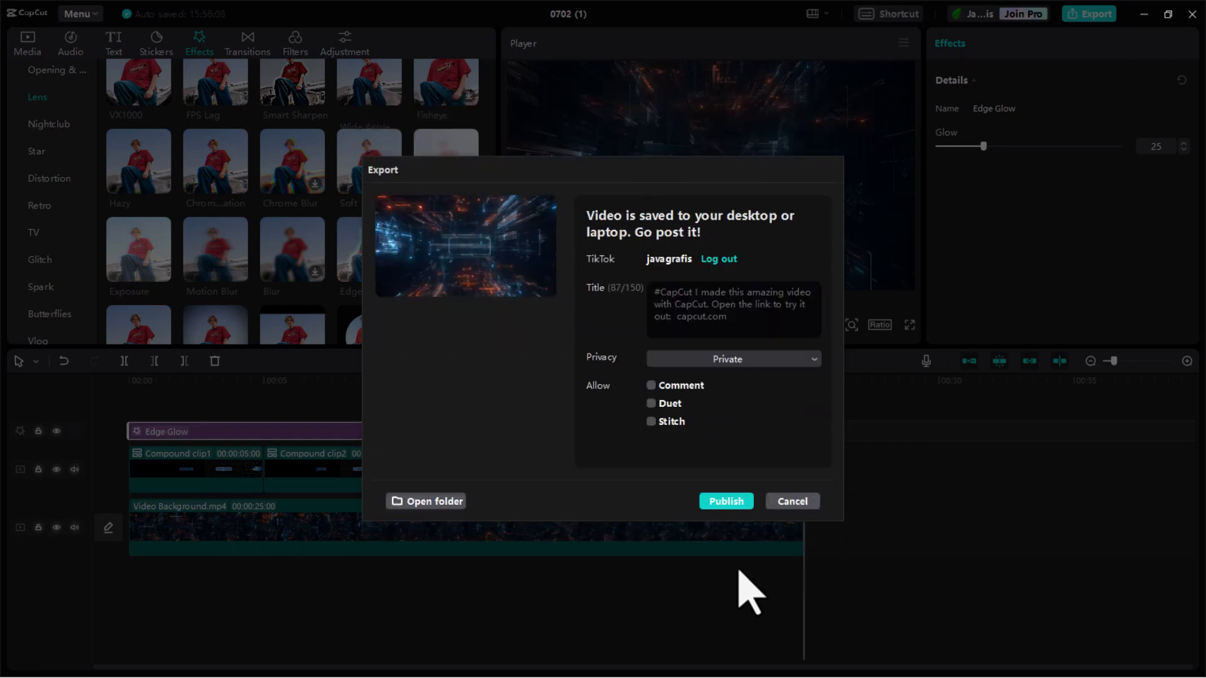
left_click(793, 503)
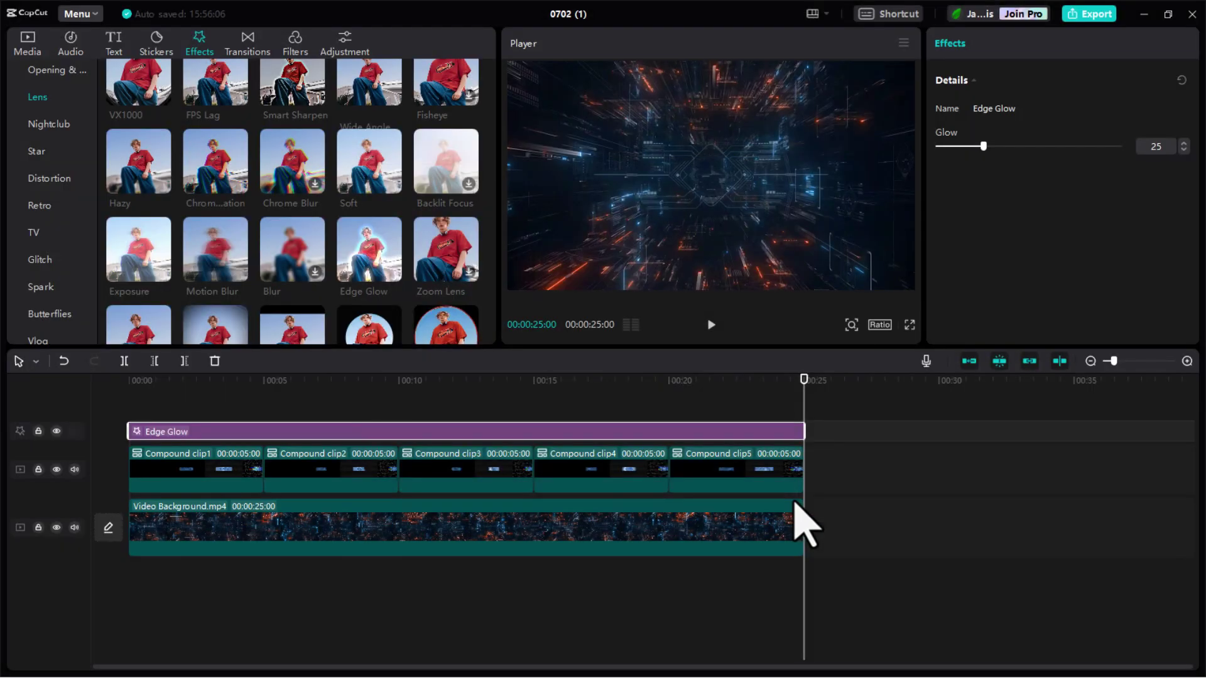